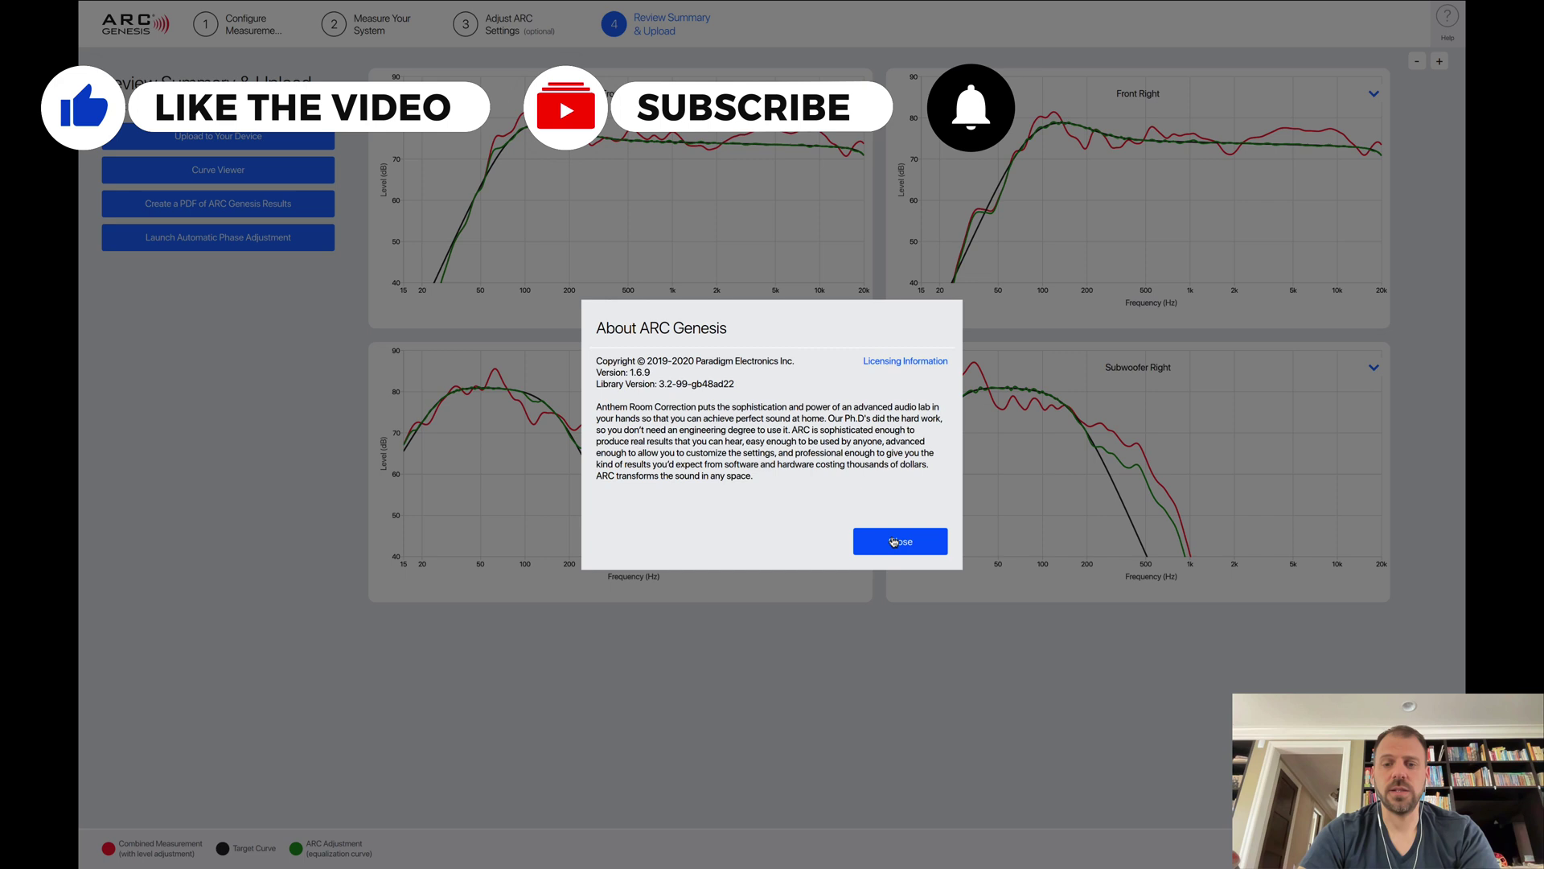
Close the About ARC Genesis dialog to get back to the four speaker review charts
{"action": "left_click", "coordinate": [897, 542]}
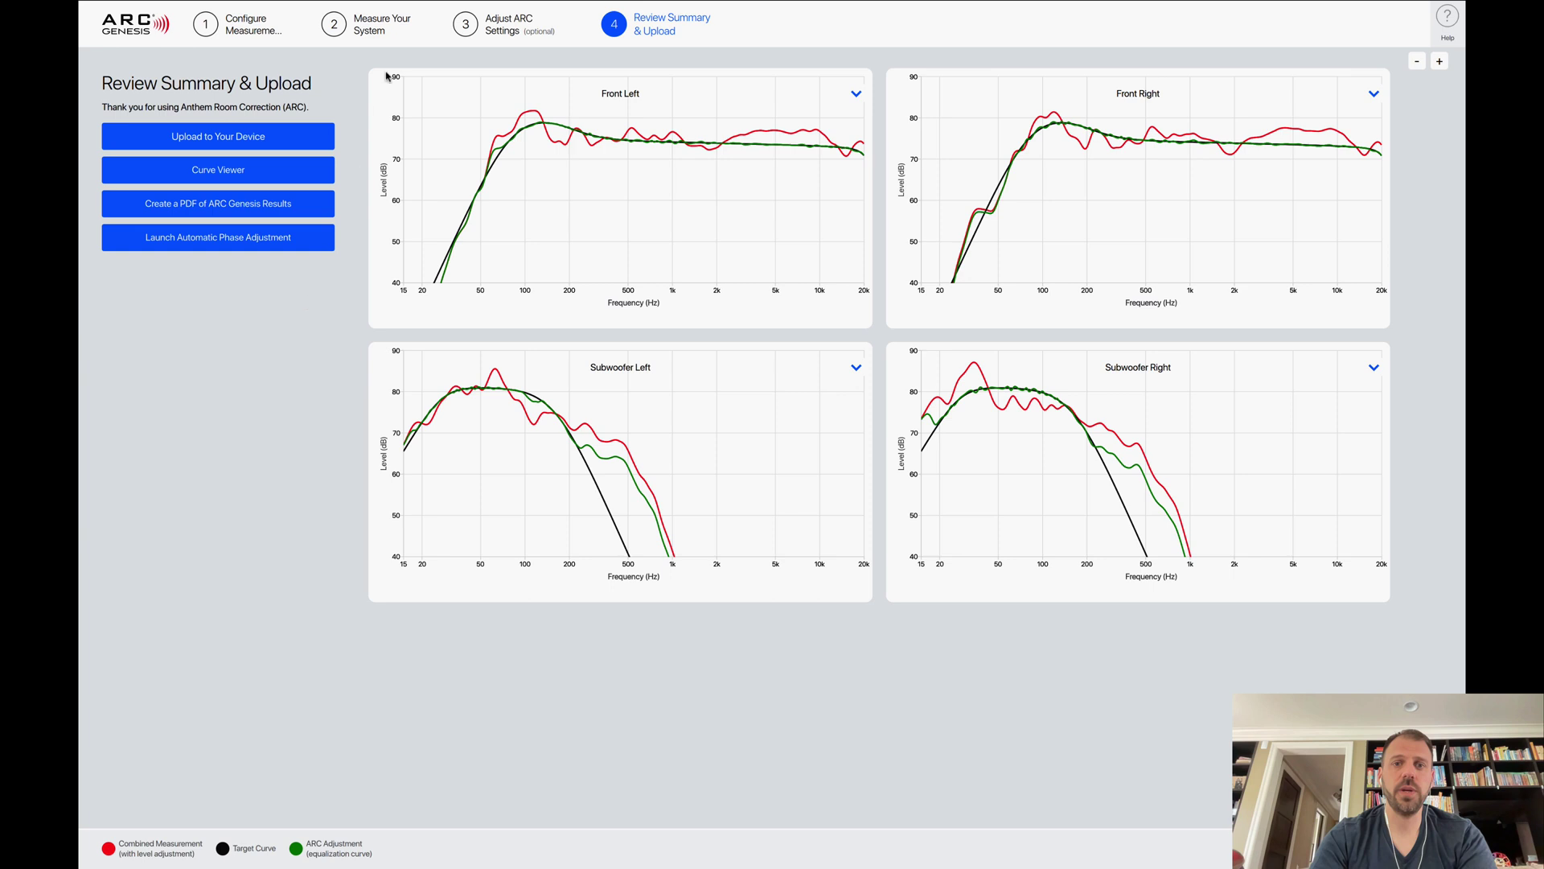
Revisit Configure Measurement and Measure Your System, then return to Review Summary & Upload
{"action": "left_click", "coordinate": [265, 27]}
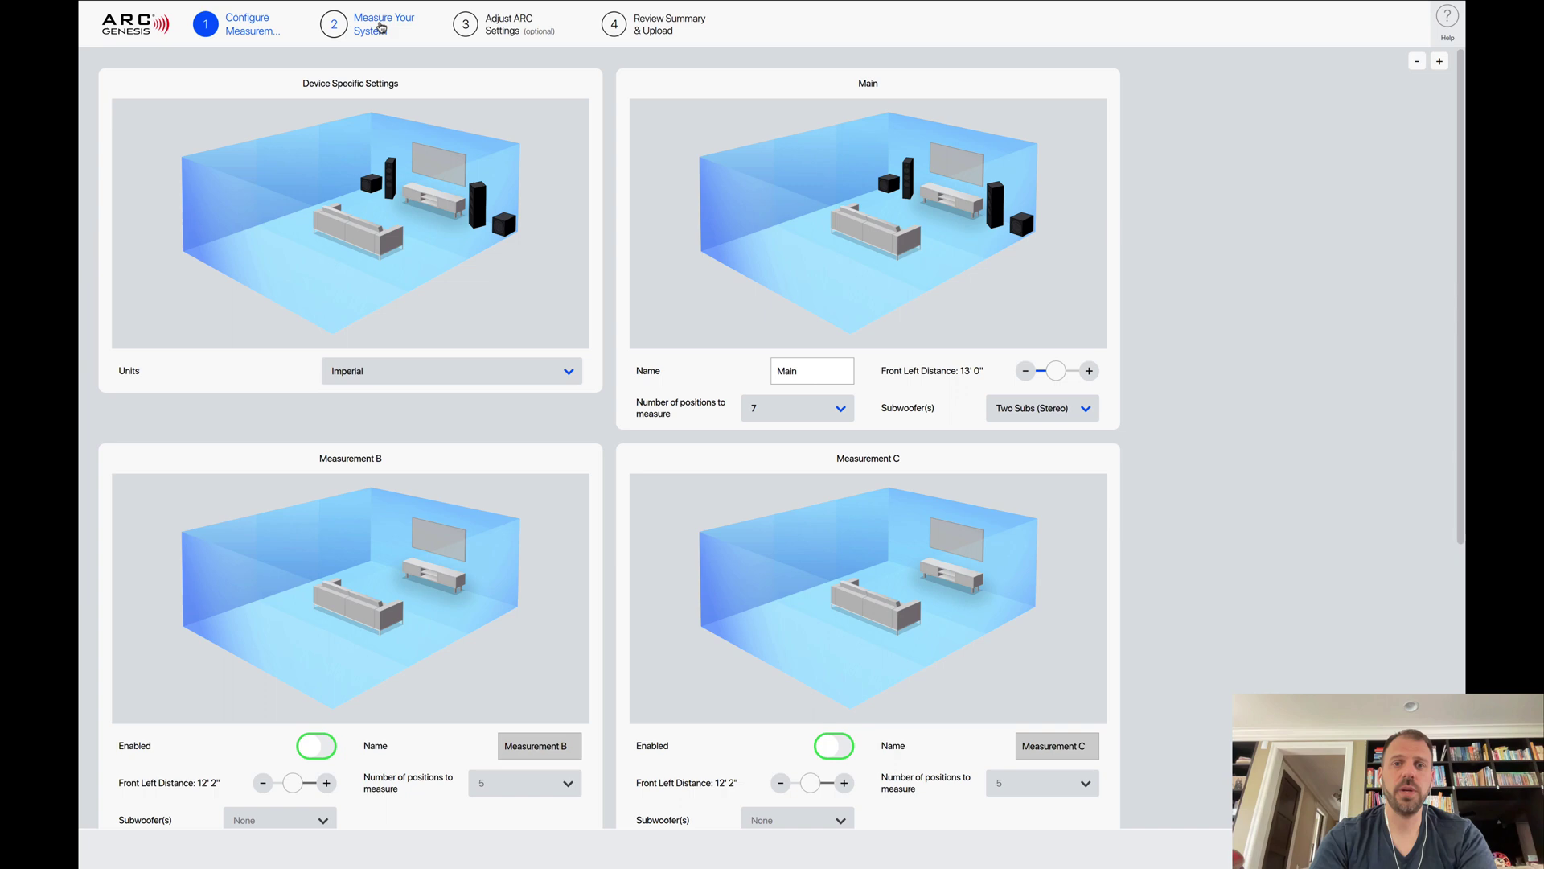
{"action": "left_click", "coordinate": [376, 25]}
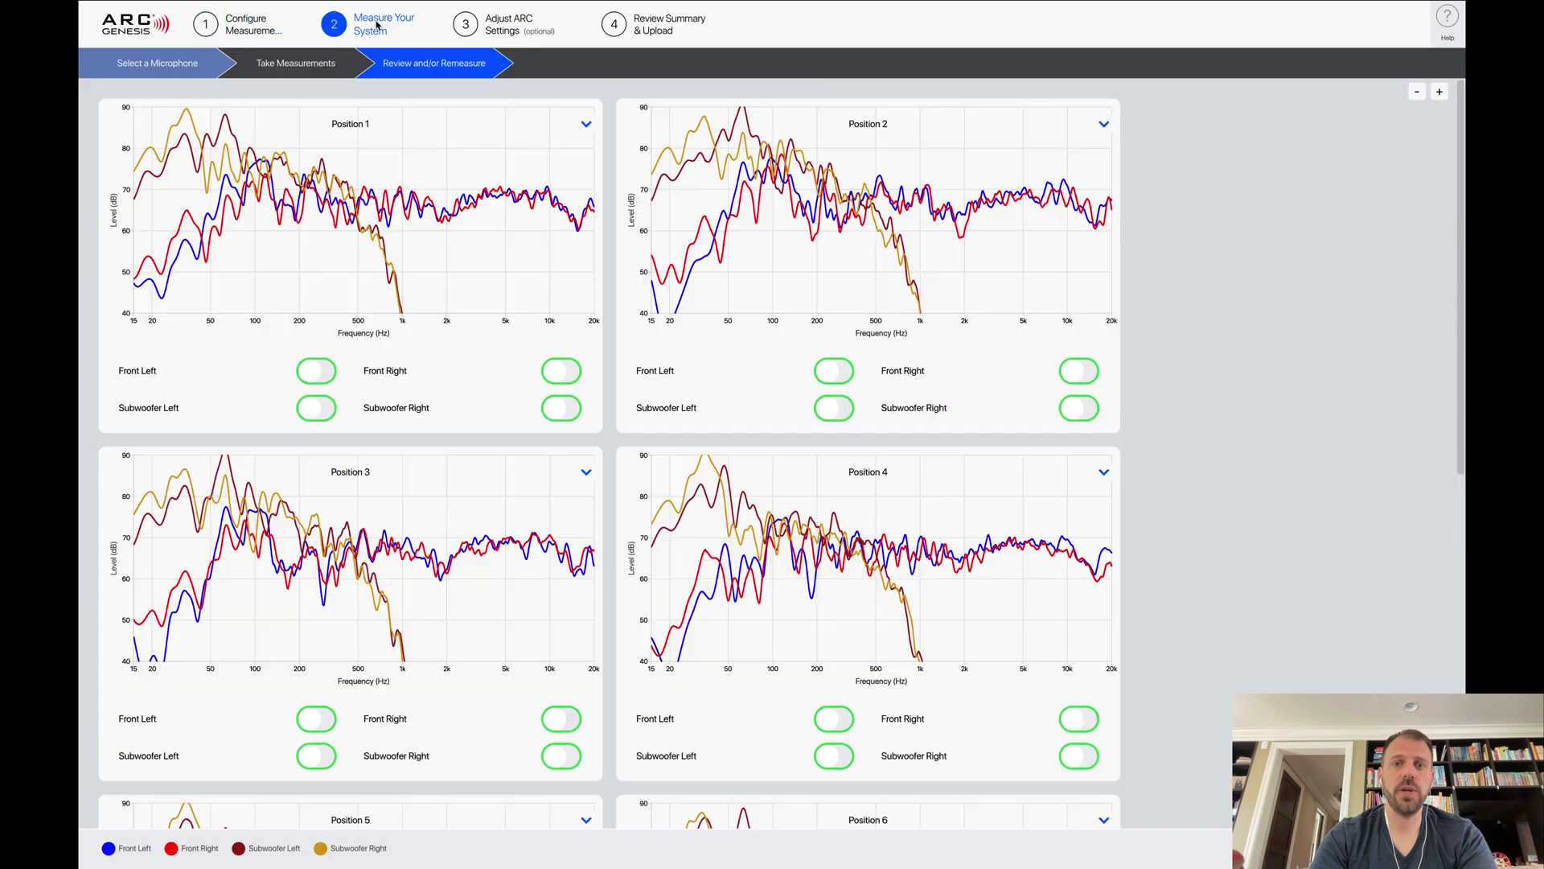
{"action": "left_click", "coordinate": [614, 24]}
Open Front Left in the Curve Viewer, hiding the level-adjusted and bass-managed combined curves
{"action": "left_click", "coordinate": [329, 205]}
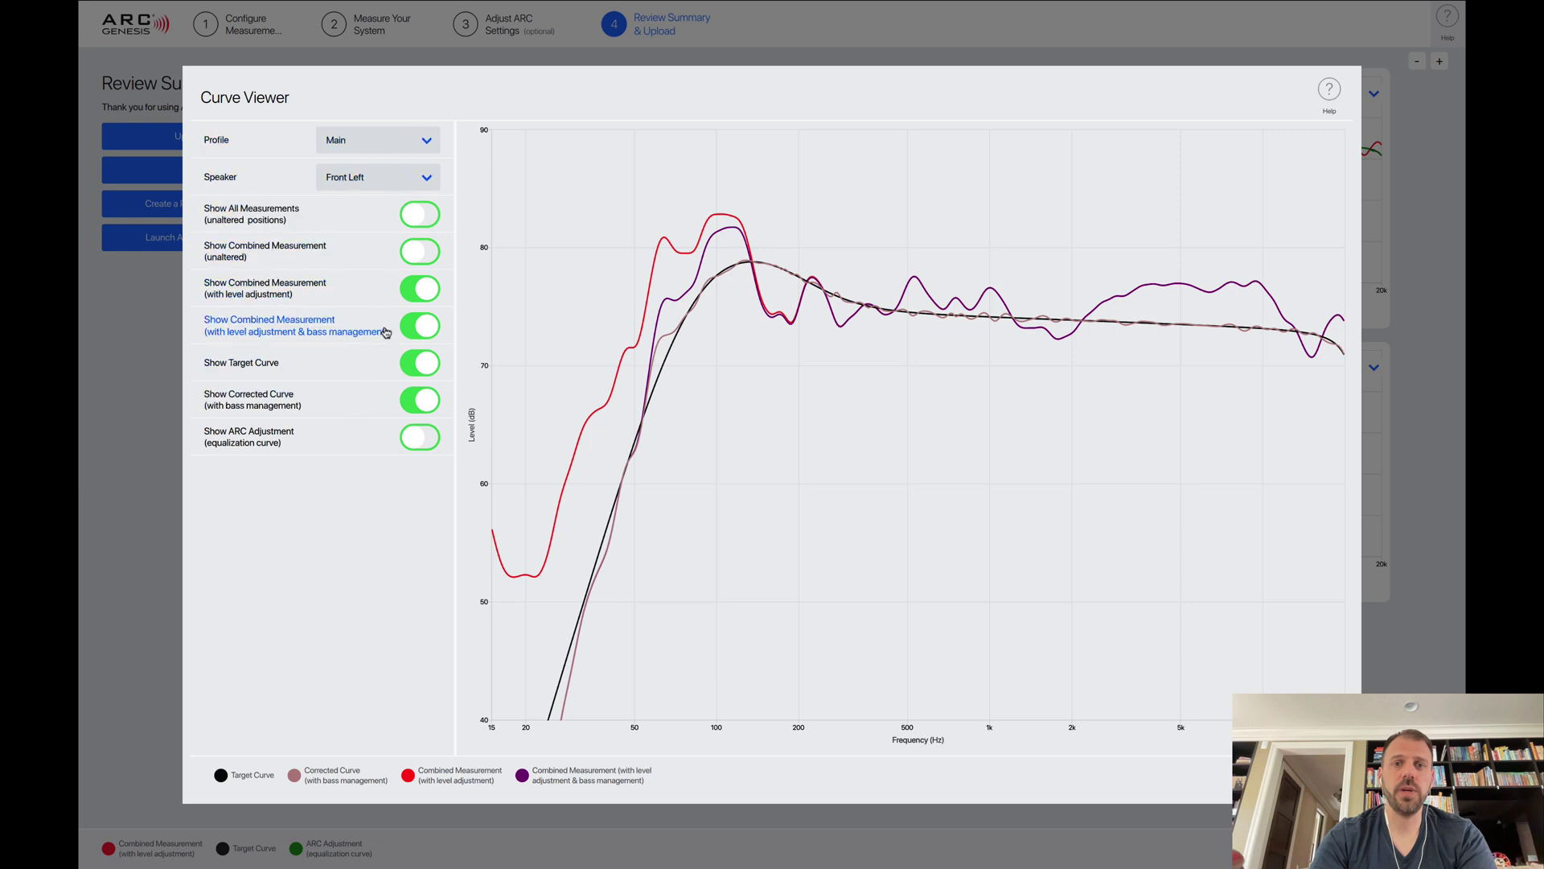
{"action": "left_click", "coordinate": [415, 301]}
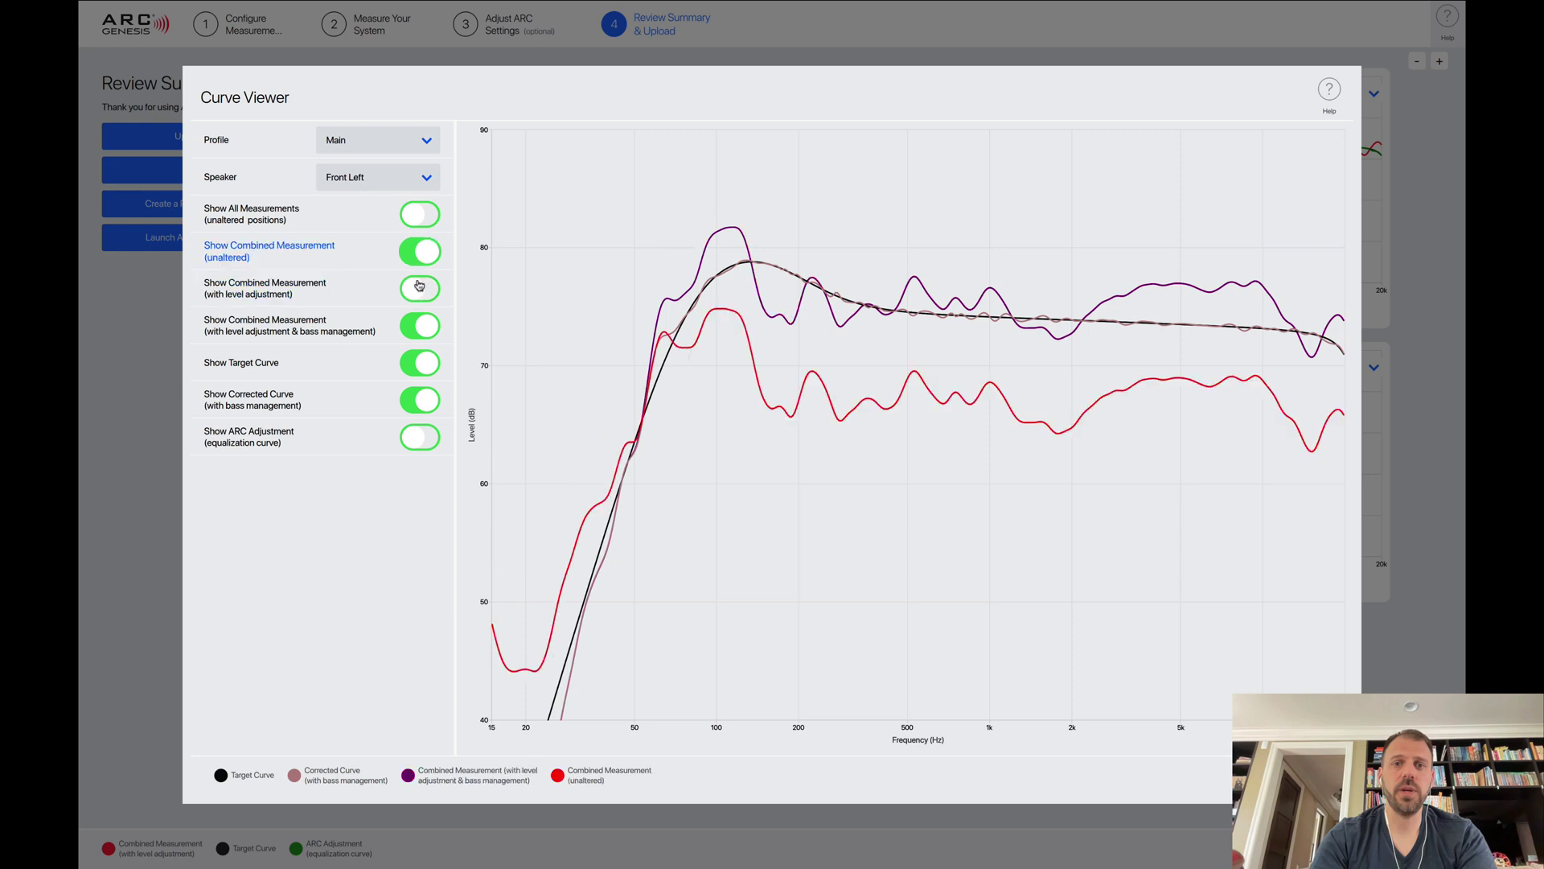
{"action": "left_click", "coordinate": [419, 324]}
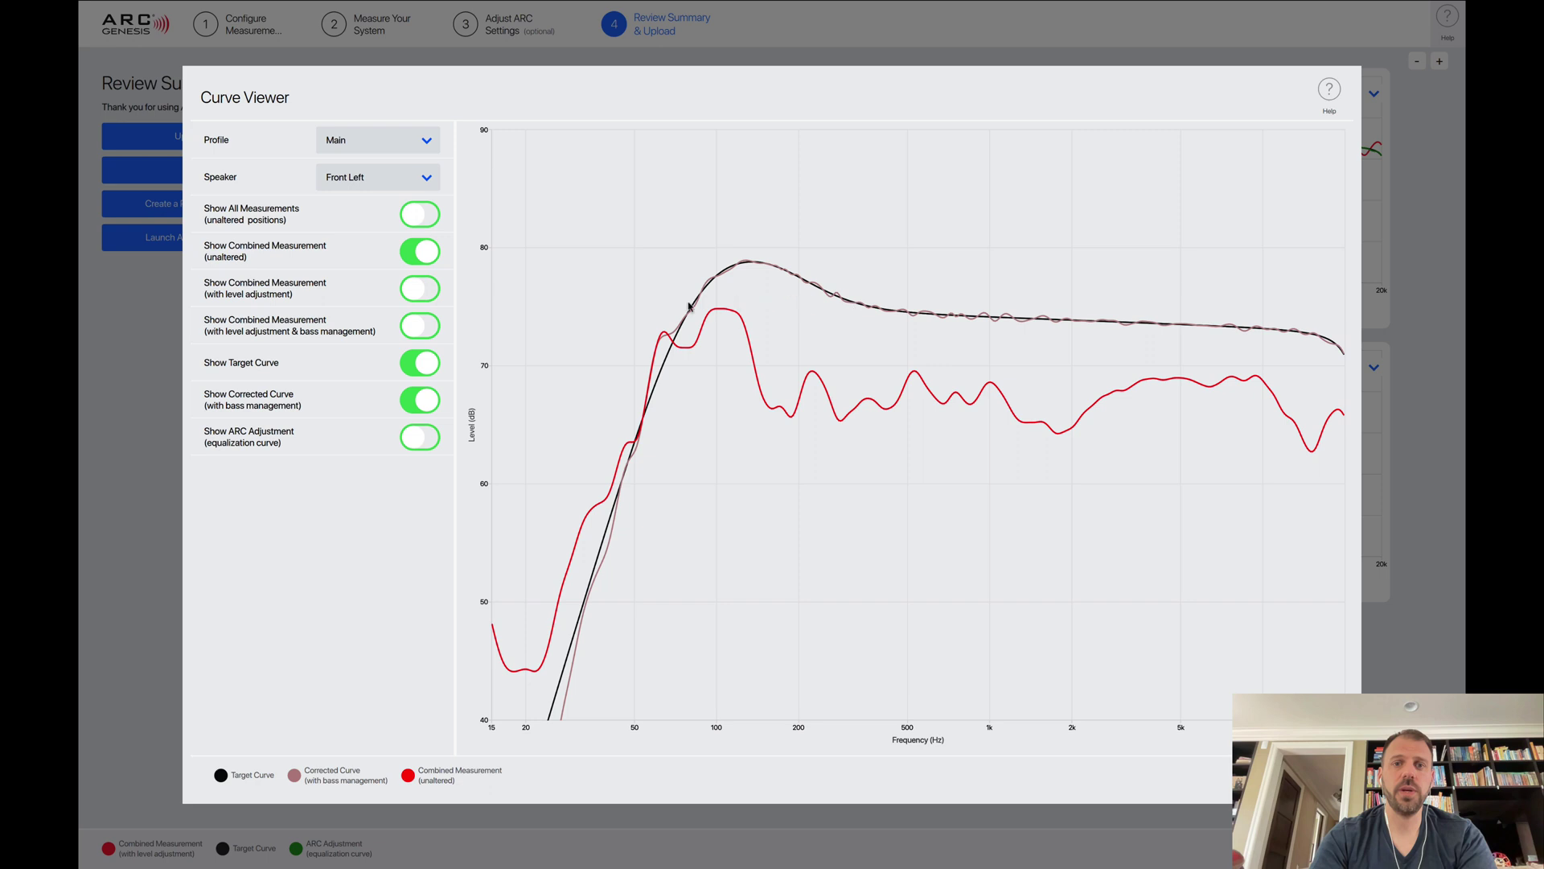
View the Front Right, Subwoofer Left and Subwoofer Right curves in turn in the Curve Viewer
{"action": "left_click", "coordinate": [426, 177]}
{"action": "left_click", "coordinate": [378, 232]}
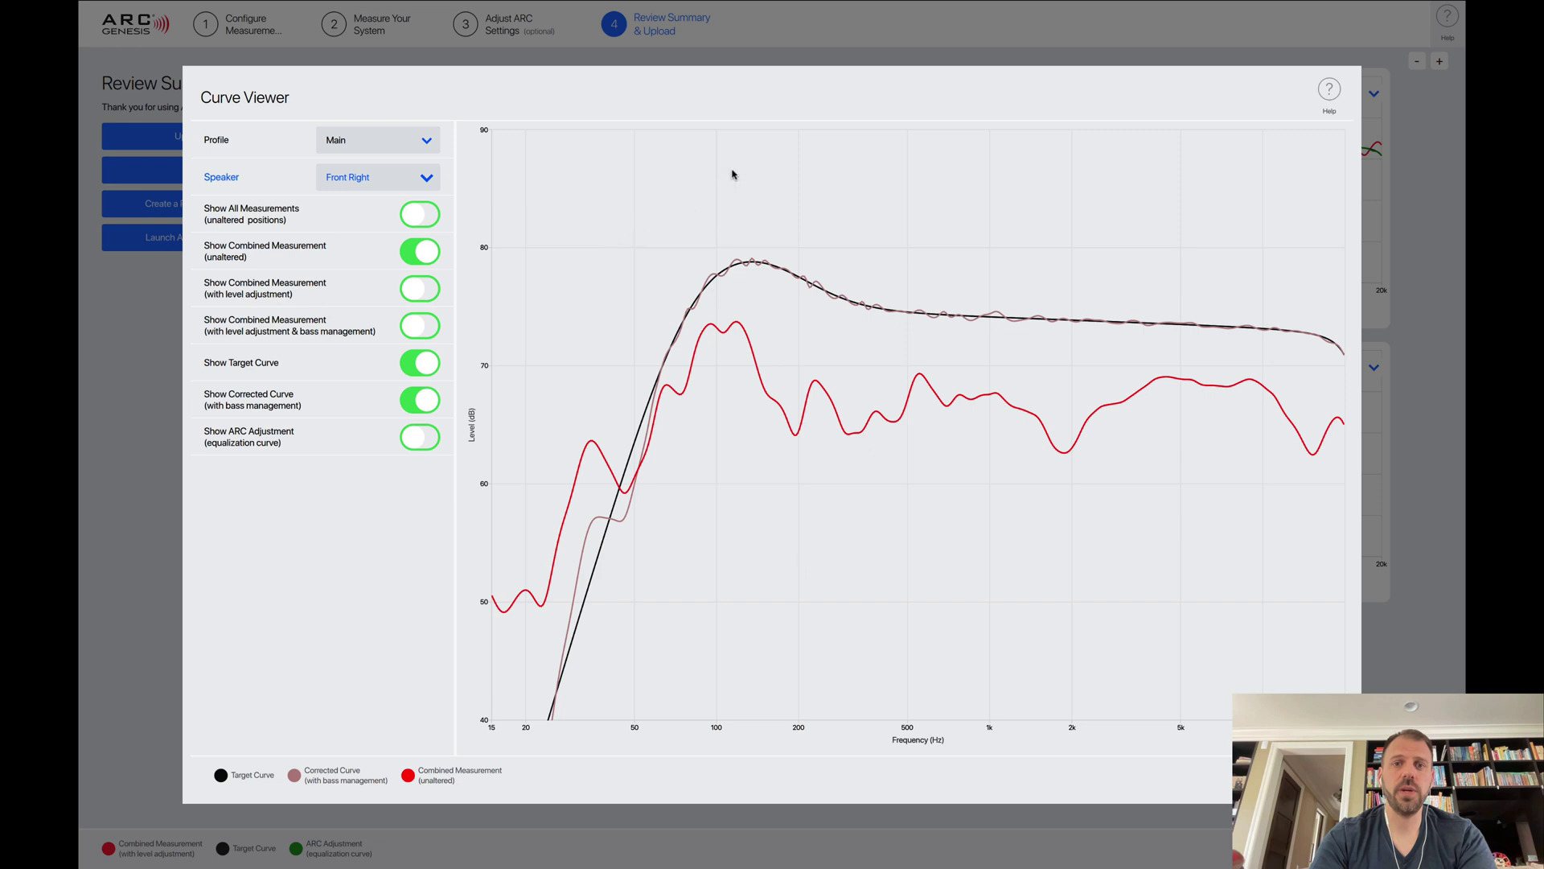
{"action": "left_click", "coordinate": [428, 178]}
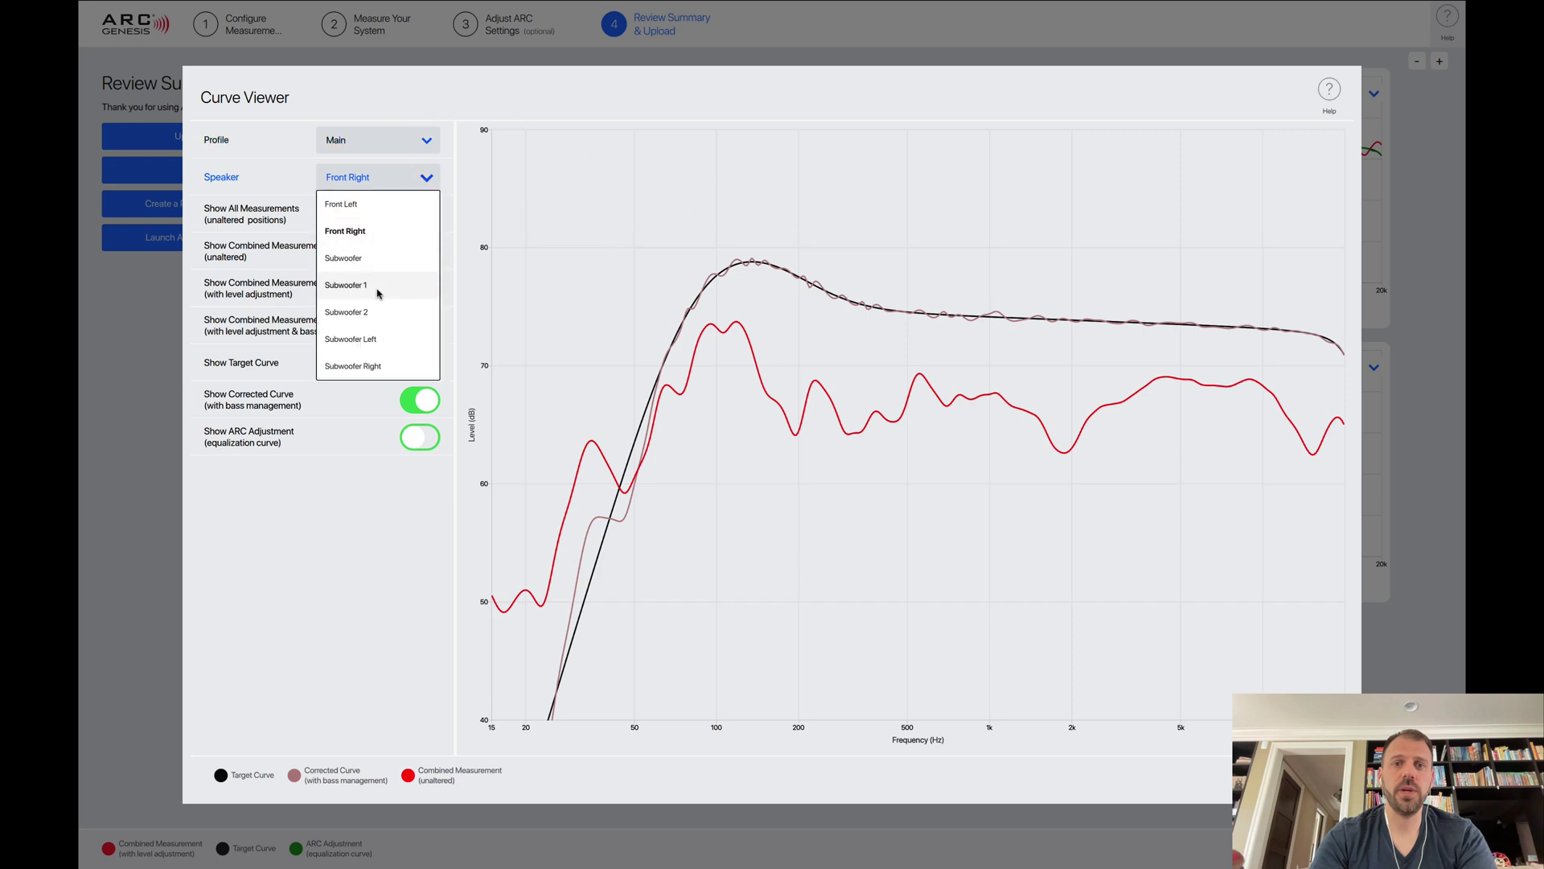
{"action": "left_click", "coordinate": [380, 339]}
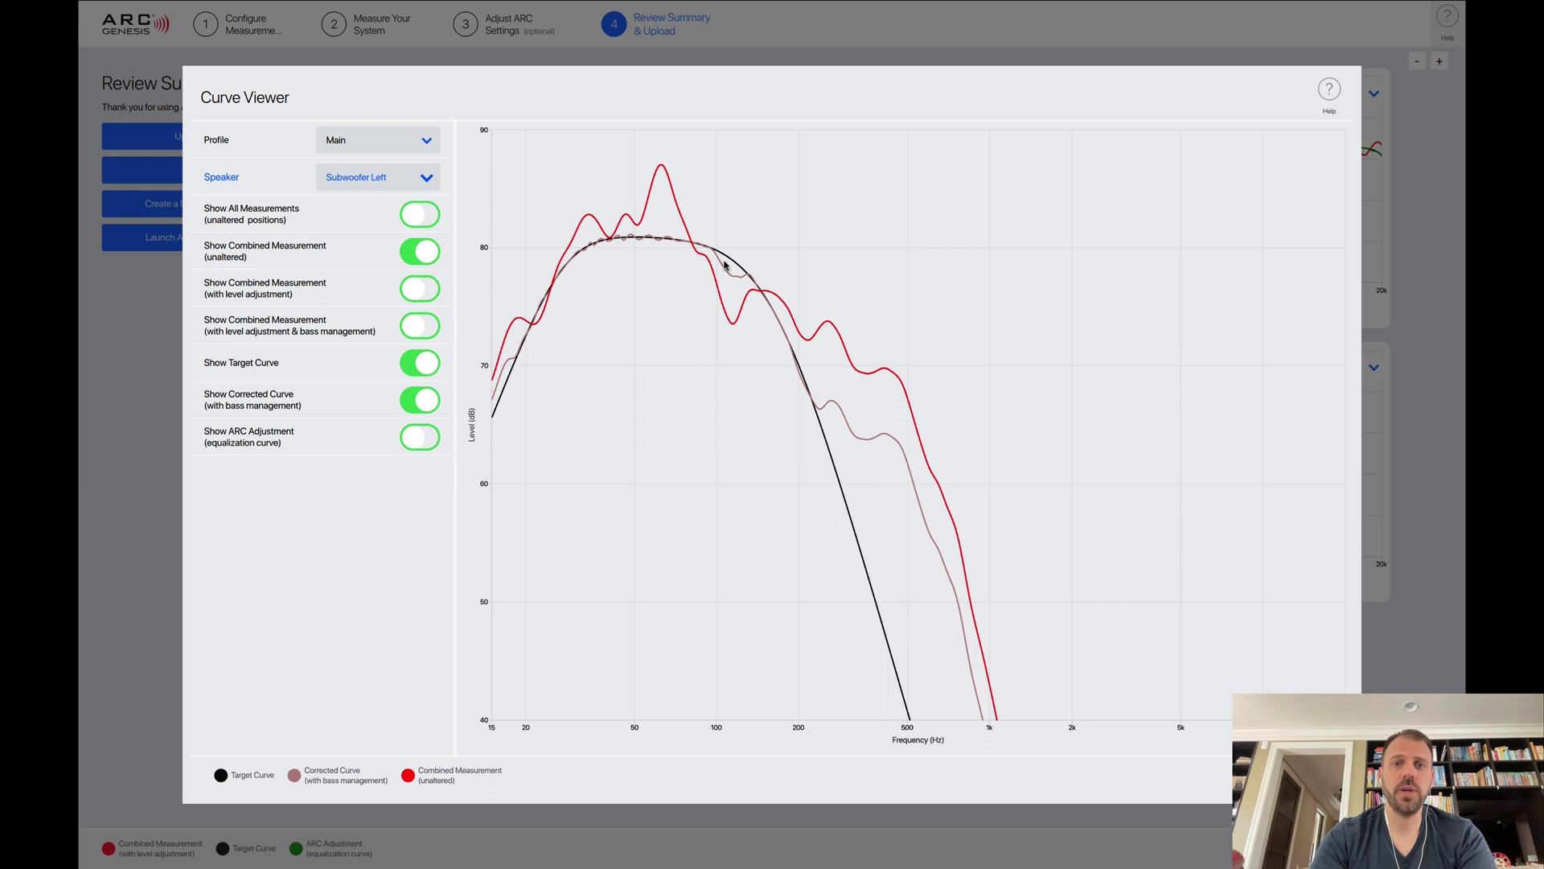
{"action": "left_click", "coordinate": [424, 178]}
{"action": "left_click", "coordinate": [391, 367]}
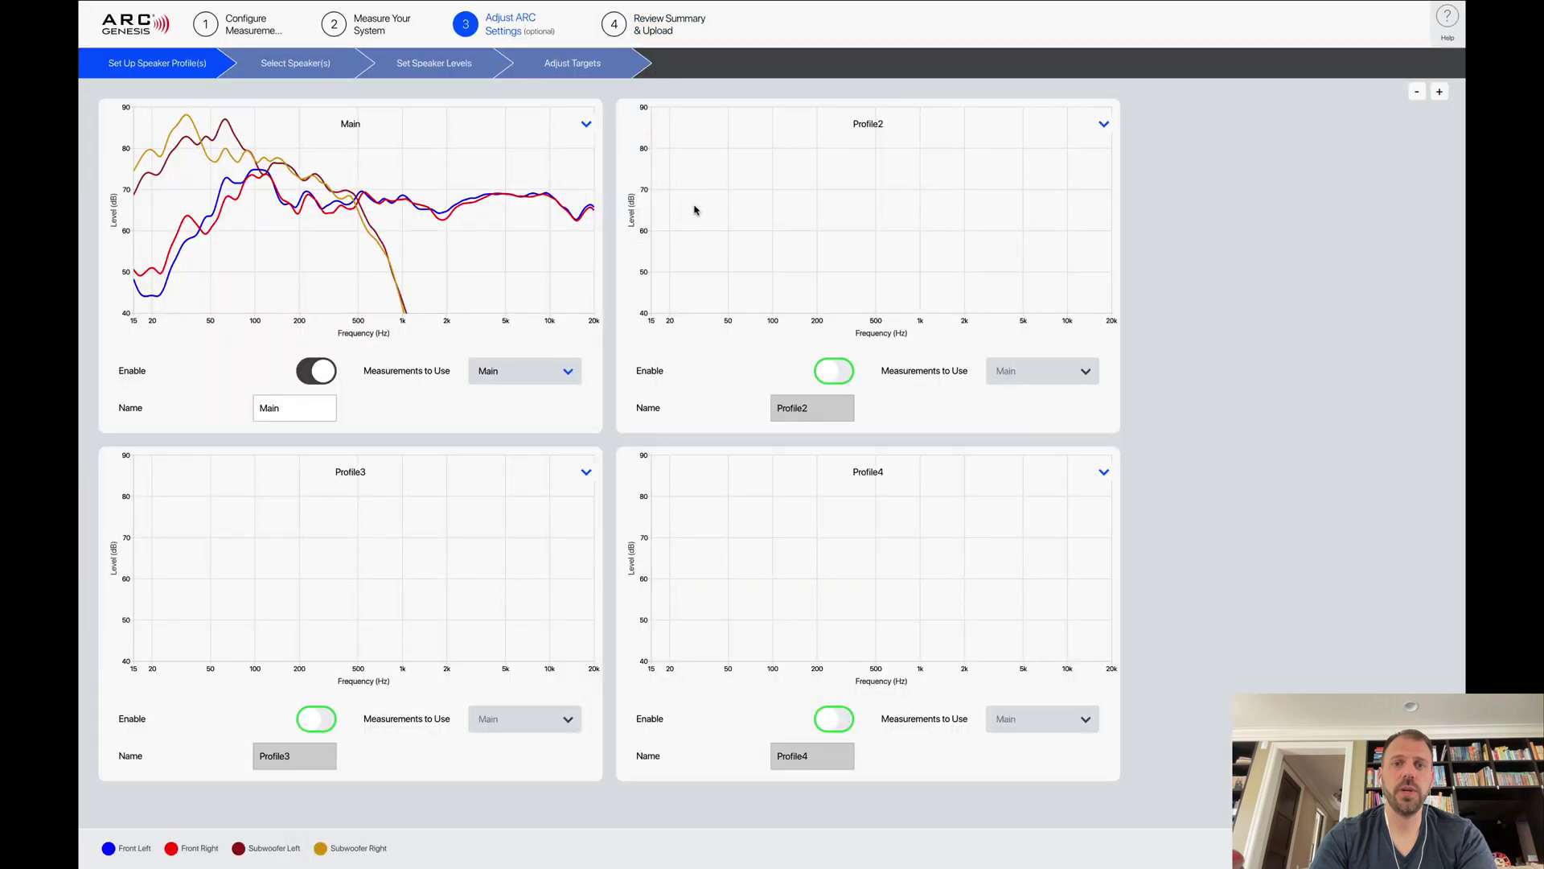
Go through speaker selection to Set Speaker Levels and scroll through the per-speaker settings
{"action": "left_click", "coordinate": [306, 64]}
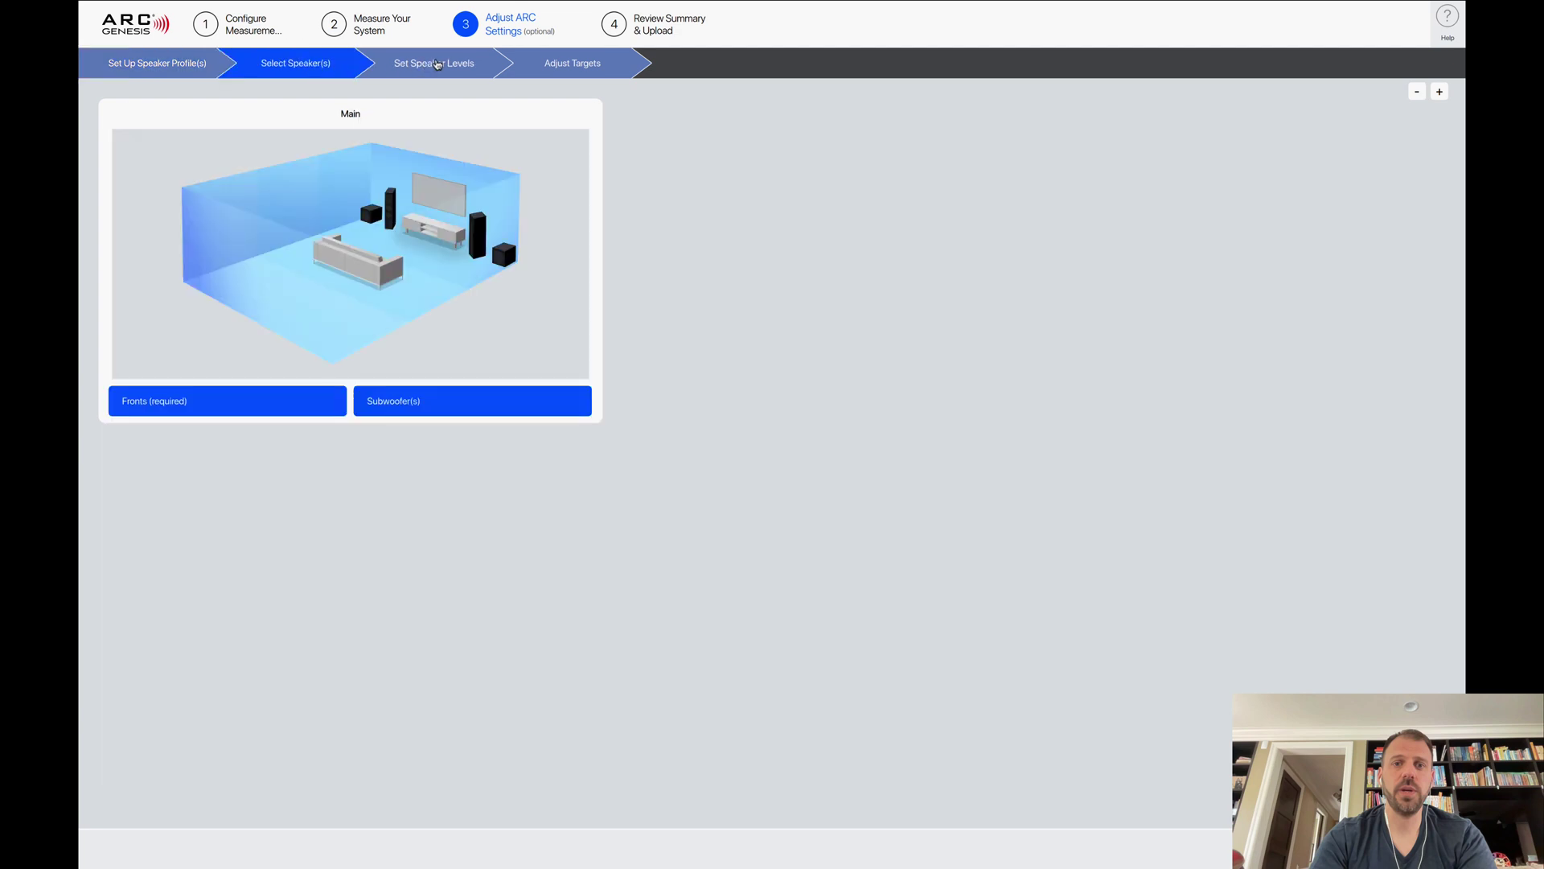
{"action": "left_click", "coordinate": [437, 64]}
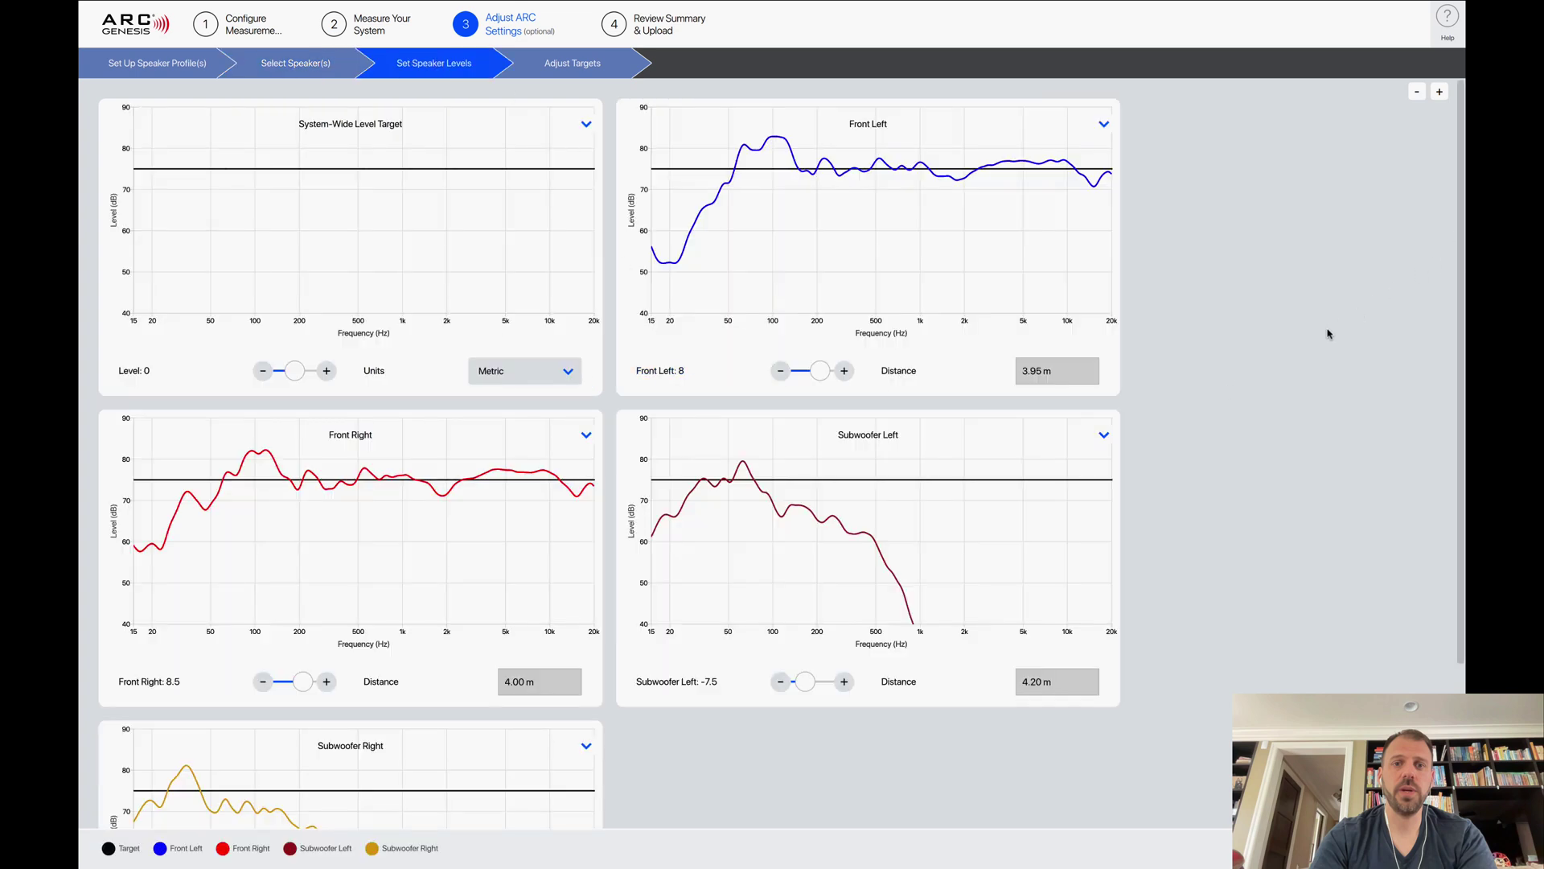
{"action": "scroll", "coordinate": [1285, 389], "scroll_direction": "down", "scroll_amount": 1}
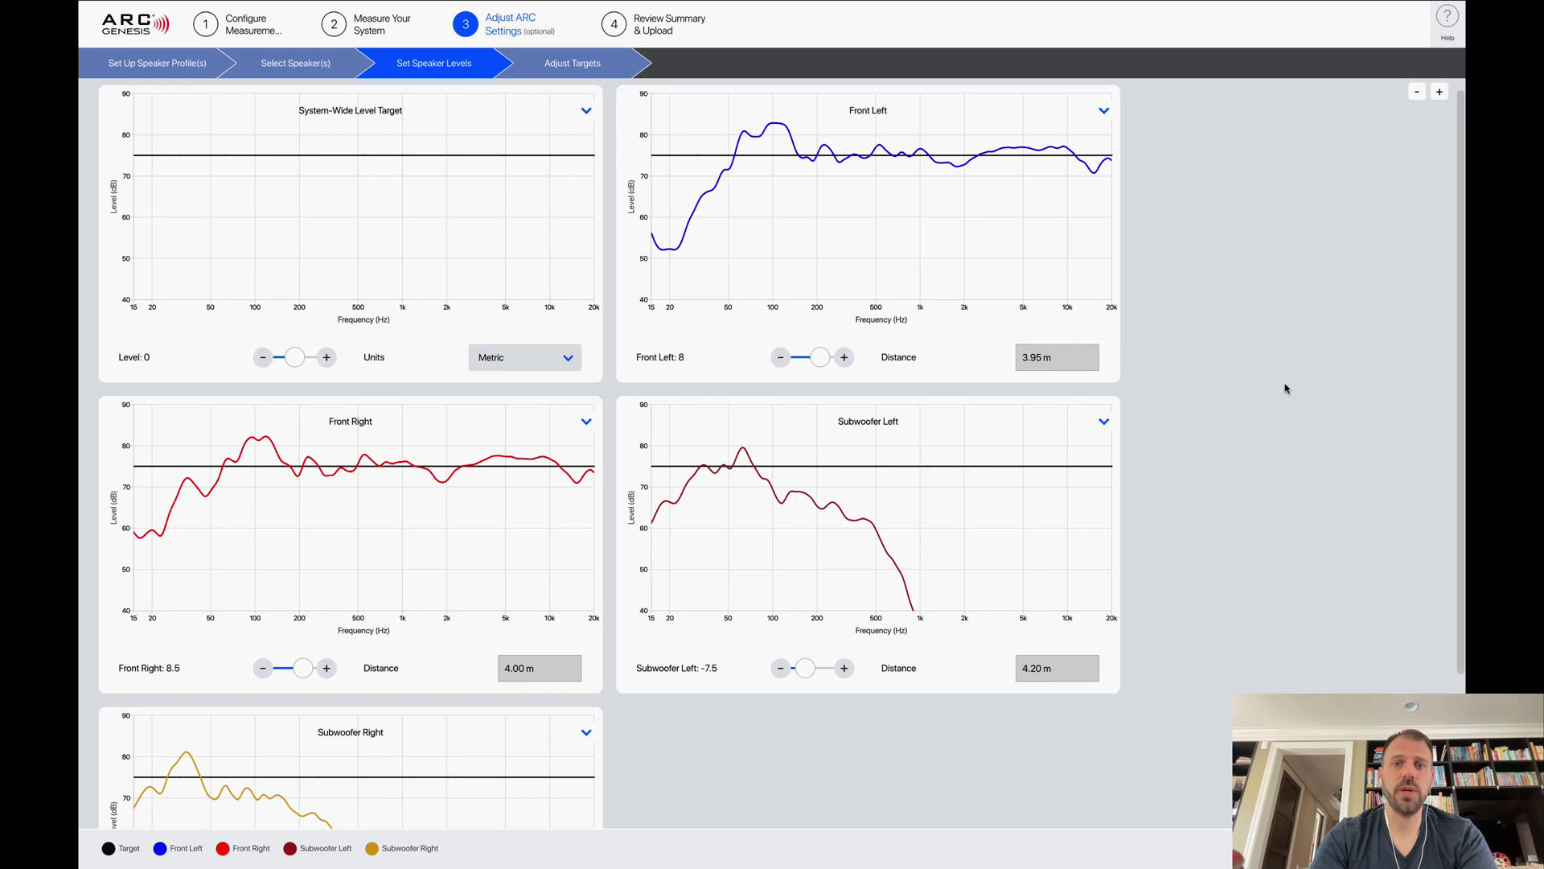
{"action": "scroll", "coordinate": [1284, 388], "scroll_direction": "down", "scroll_amount": 4}
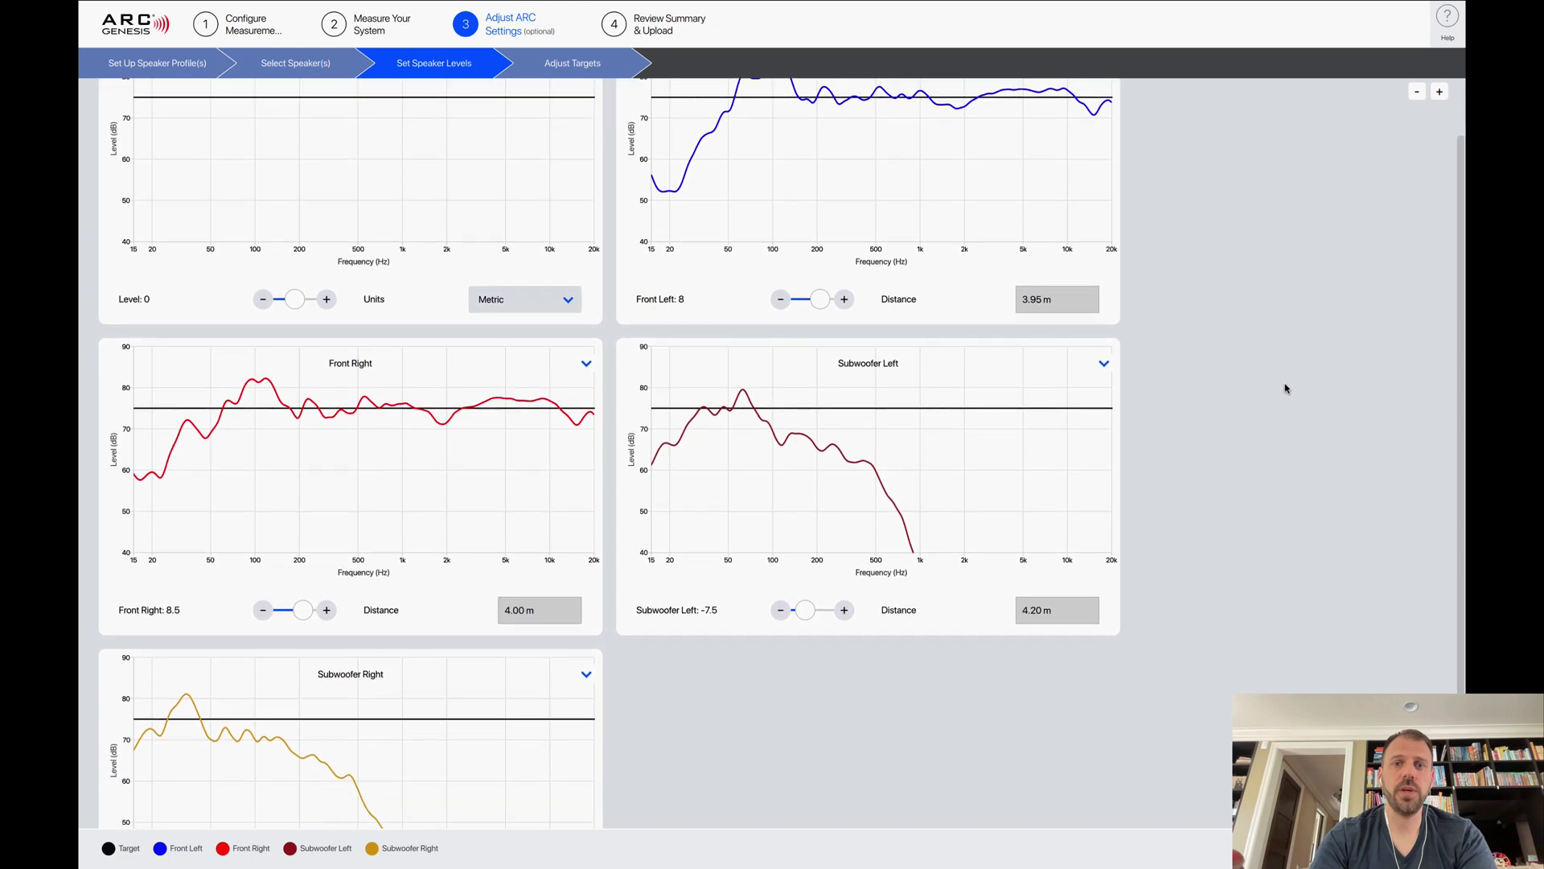
{"action": "scroll", "coordinate": [1285, 388], "scroll_direction": "down", "scroll_amount": 5}
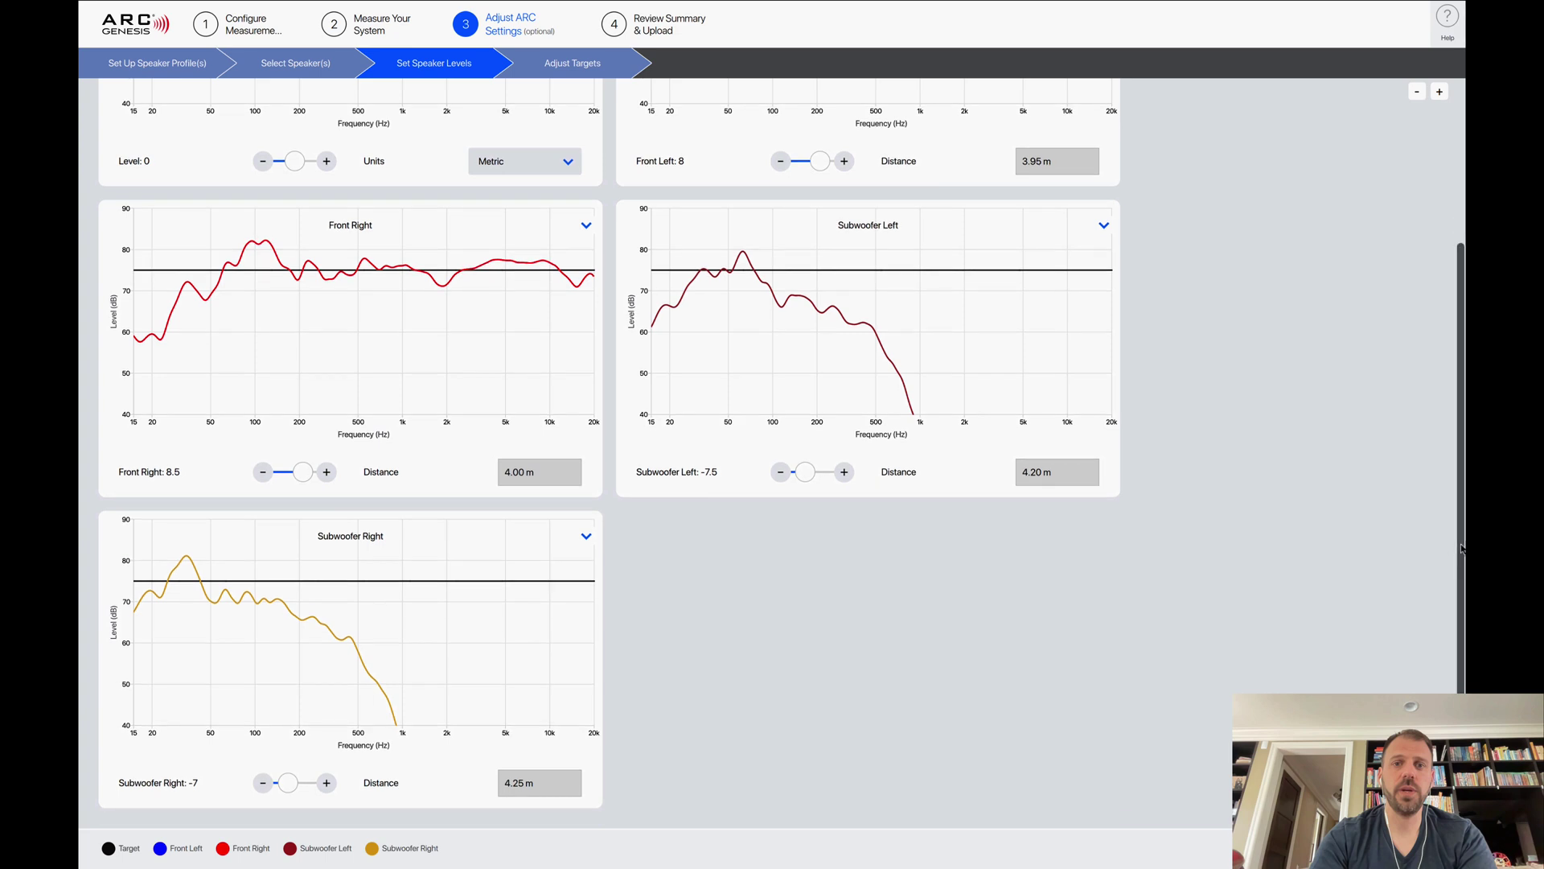
{"action": "scroll", "coordinate": [1462, 539], "scroll_direction": "up", "scroll_amount": 1}
{"action": "scroll", "coordinate": [1462, 539], "scroll_direction": "up", "scroll_amount": 3}
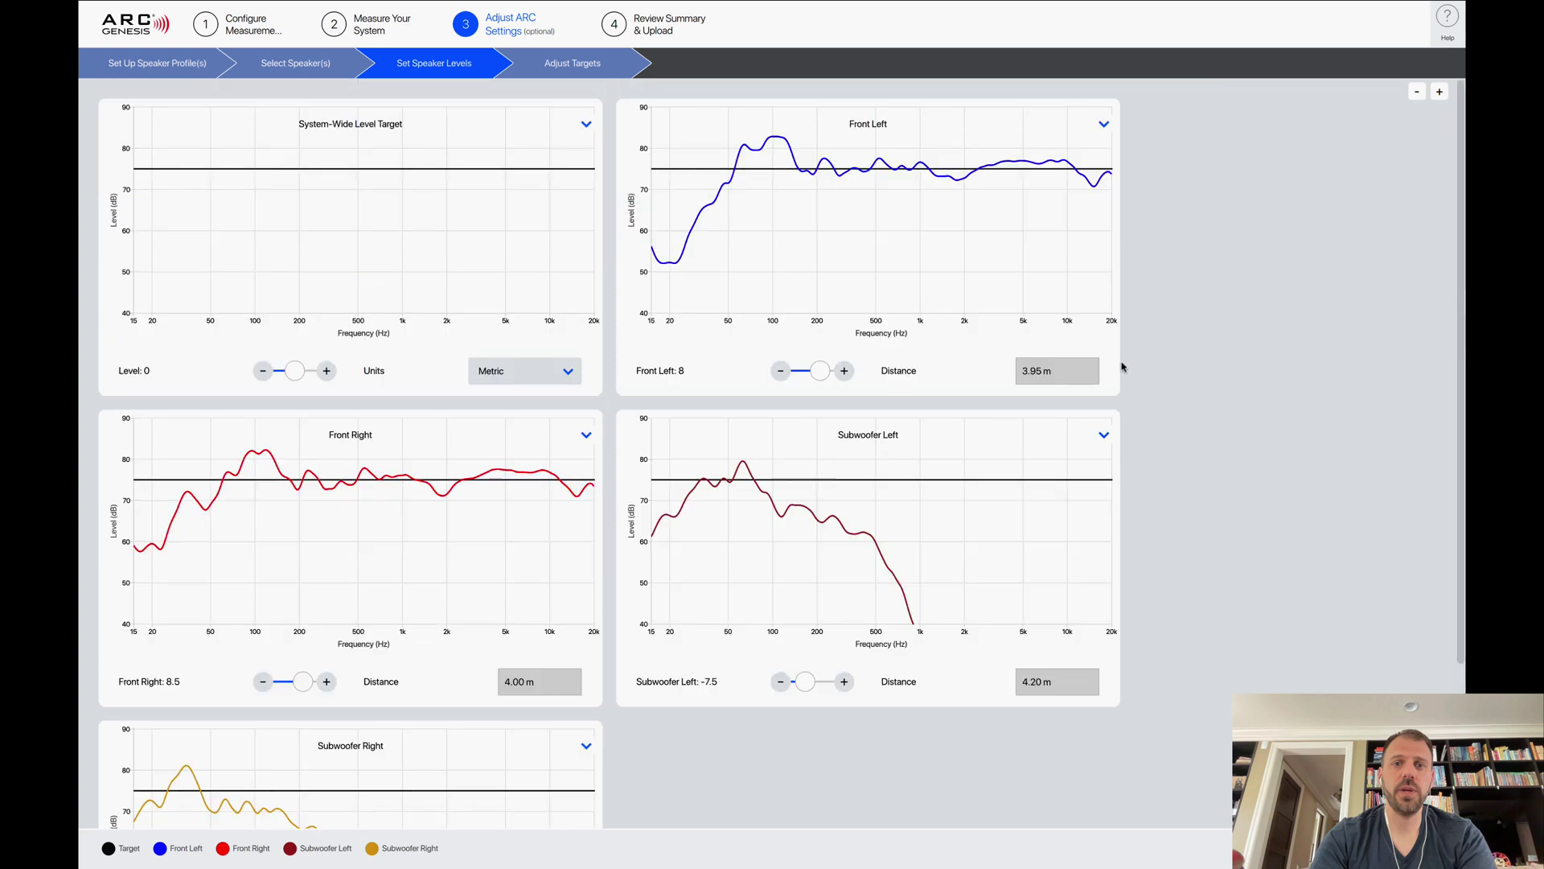
Set the System-Wide Level Target distance units to Imperial feet and inches
{"action": "left_click", "coordinate": [568, 371]}
{"action": "left_click", "coordinate": [527, 396]}
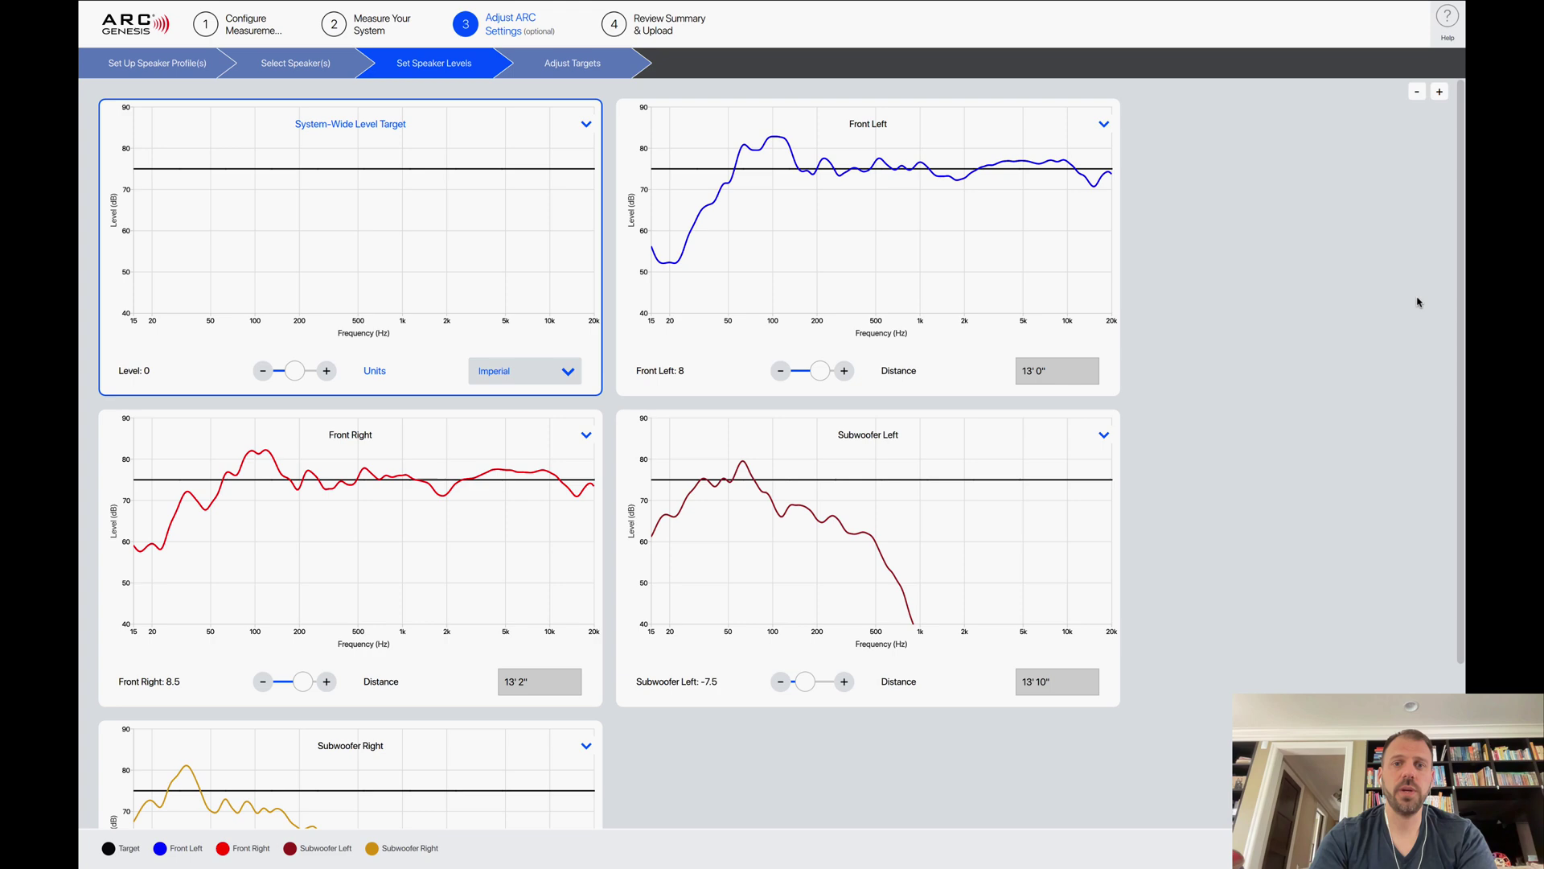
{"action": "scroll", "coordinate": [611, 450], "scroll_direction": "down", "scroll_amount": 3}
{"action": "scroll", "coordinate": [611, 451], "scroll_direction": "up", "scroll_amount": 3}
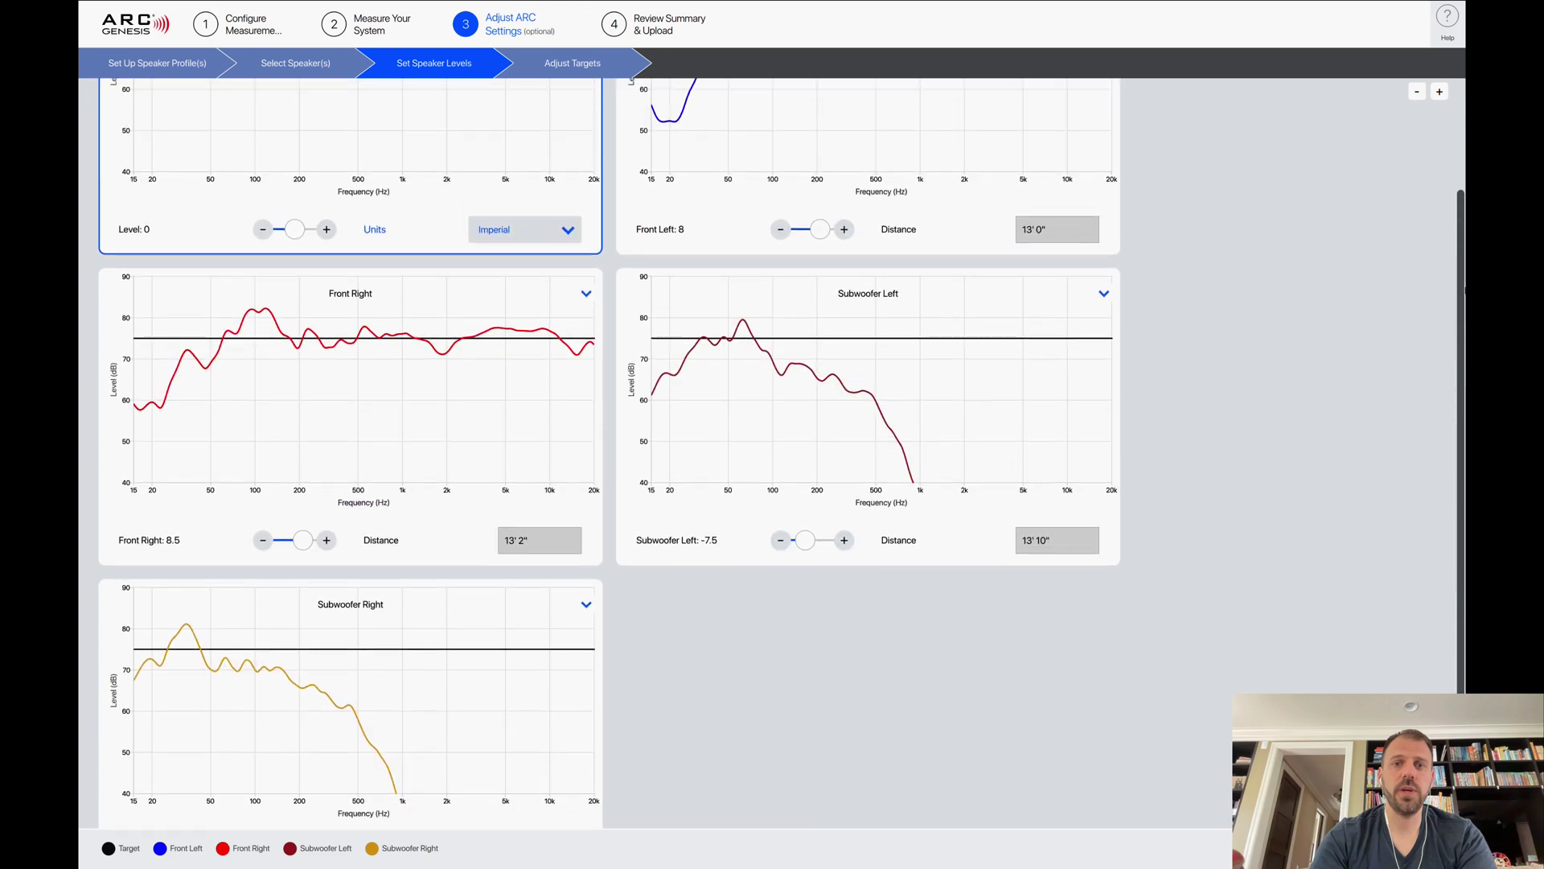
Open Adjust Targets and zoom in twice so the target graphs fill one wide column
{"action": "left_click", "coordinate": [581, 65]}
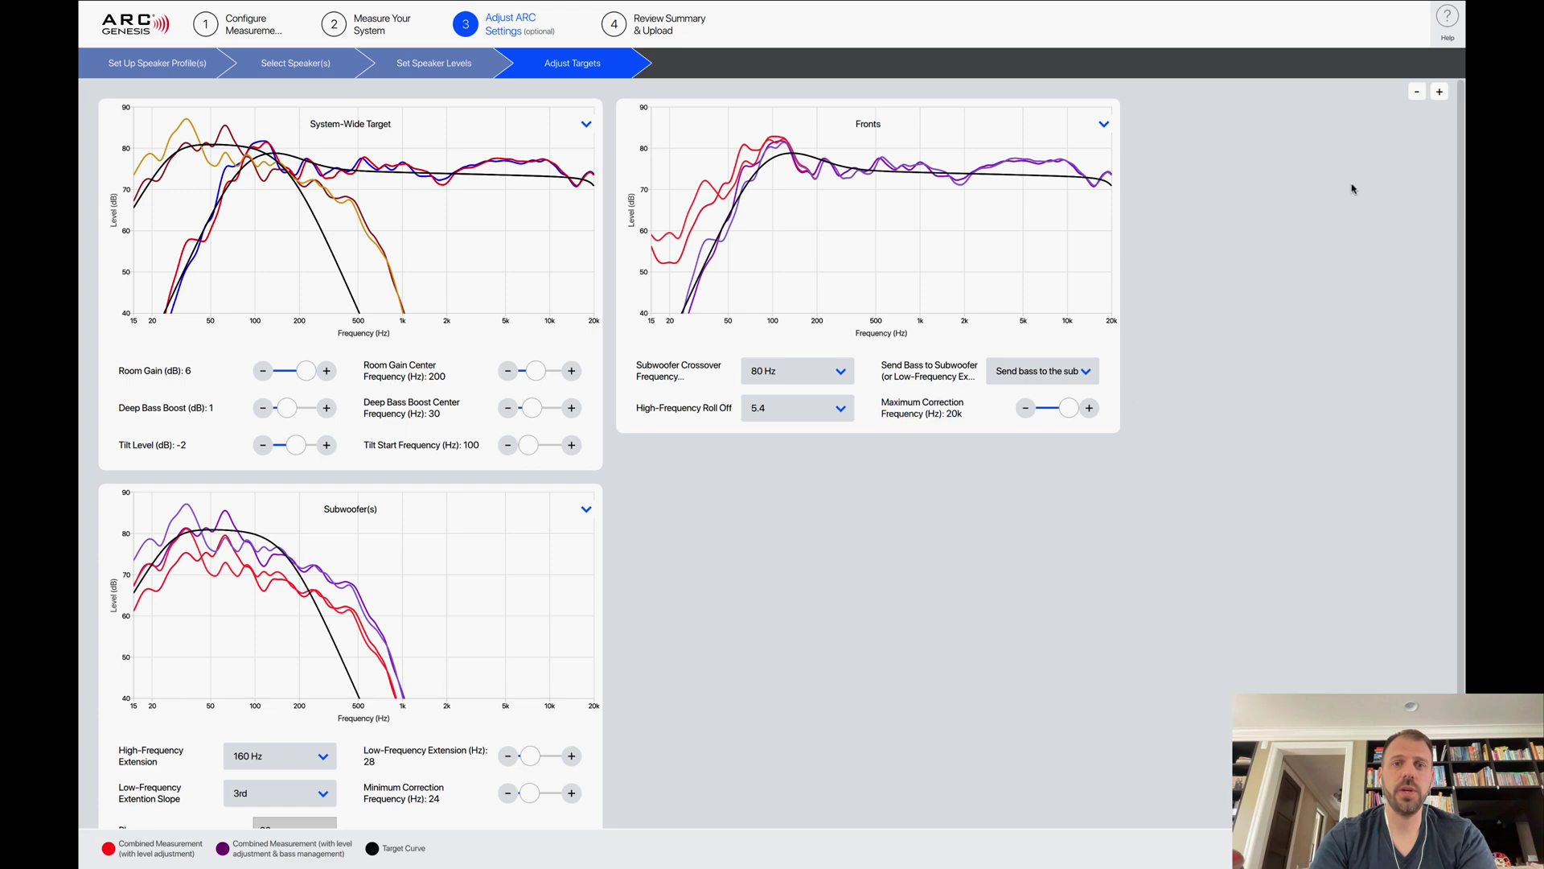
{"action": "left_click", "coordinate": [1439, 91]}
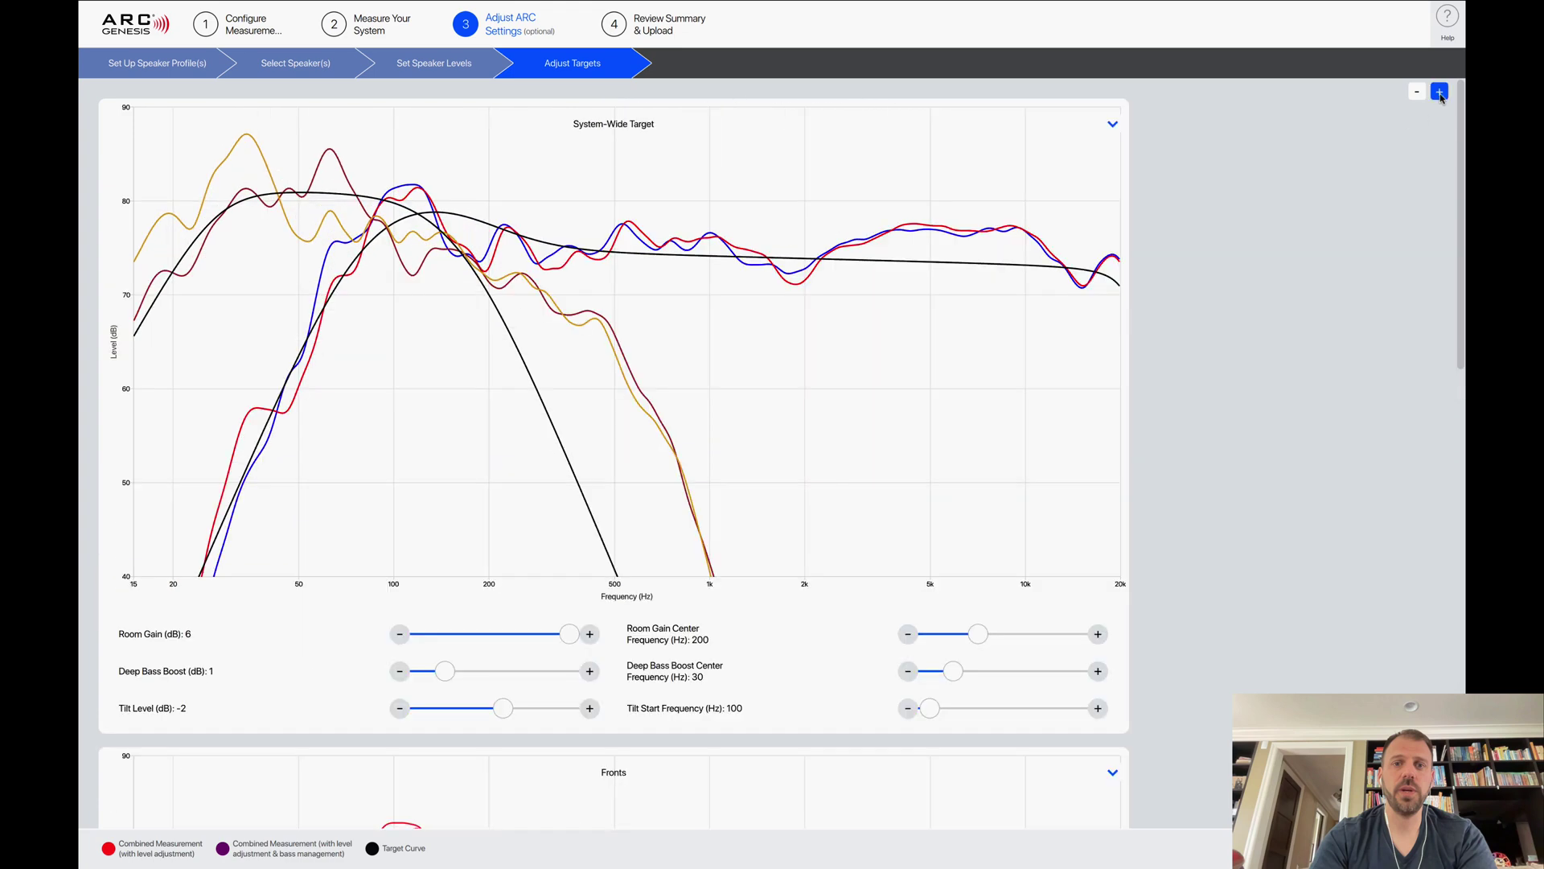
{"action": "left_click", "coordinate": [1439, 92]}
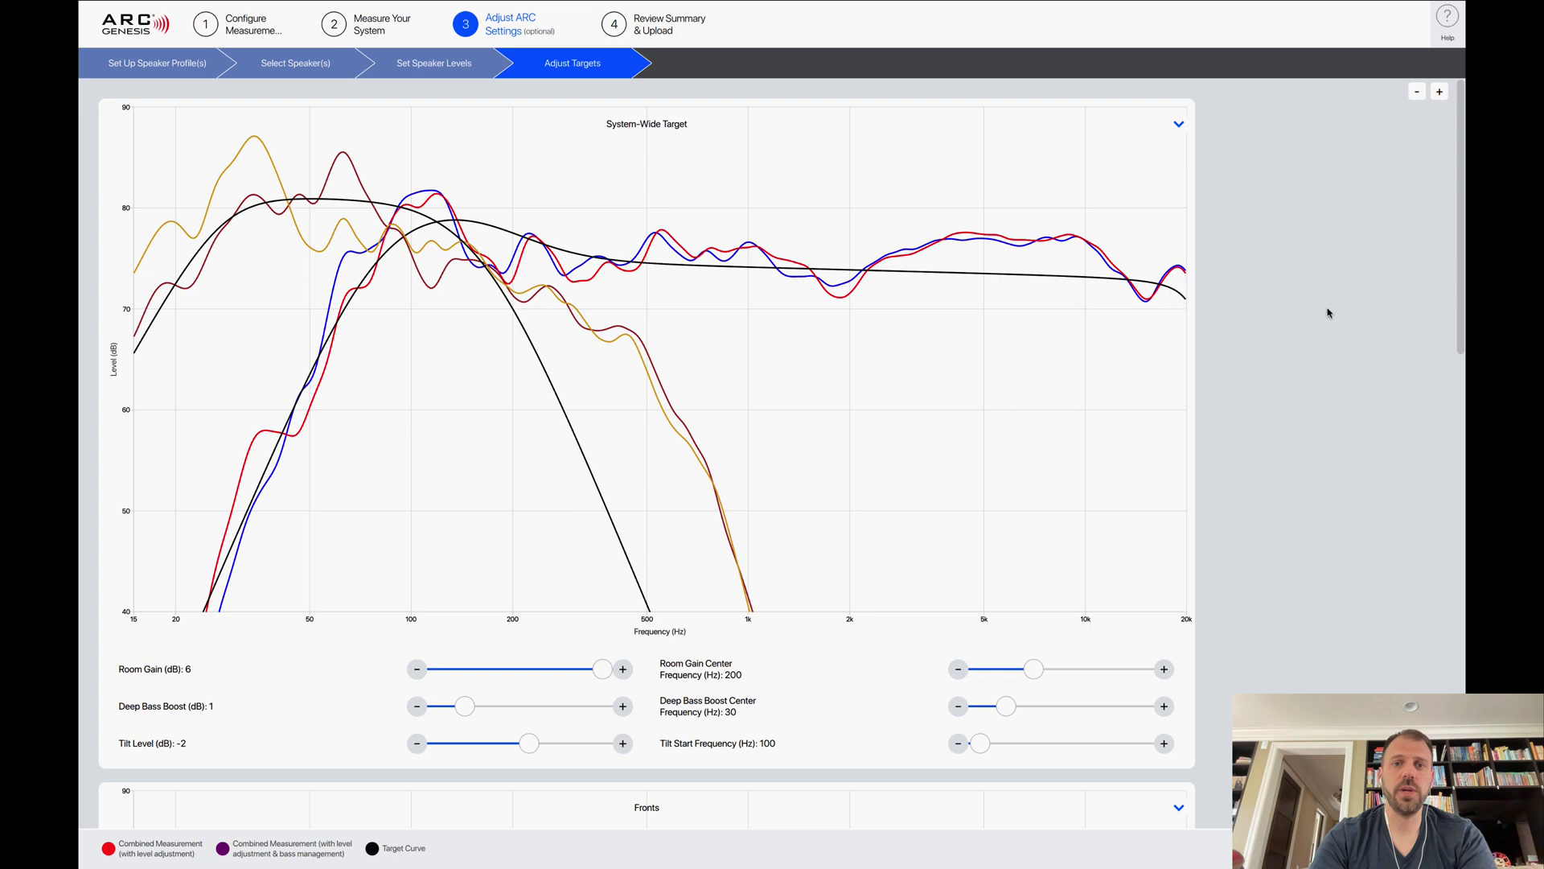
{"action": "left_click_drag", "start_coordinate": [1462, 161], "coordinate": [1462, 307]}
{"action": "scroll", "coordinate": [647, 450], "scroll_direction": "down", "scroll_amount": 4}
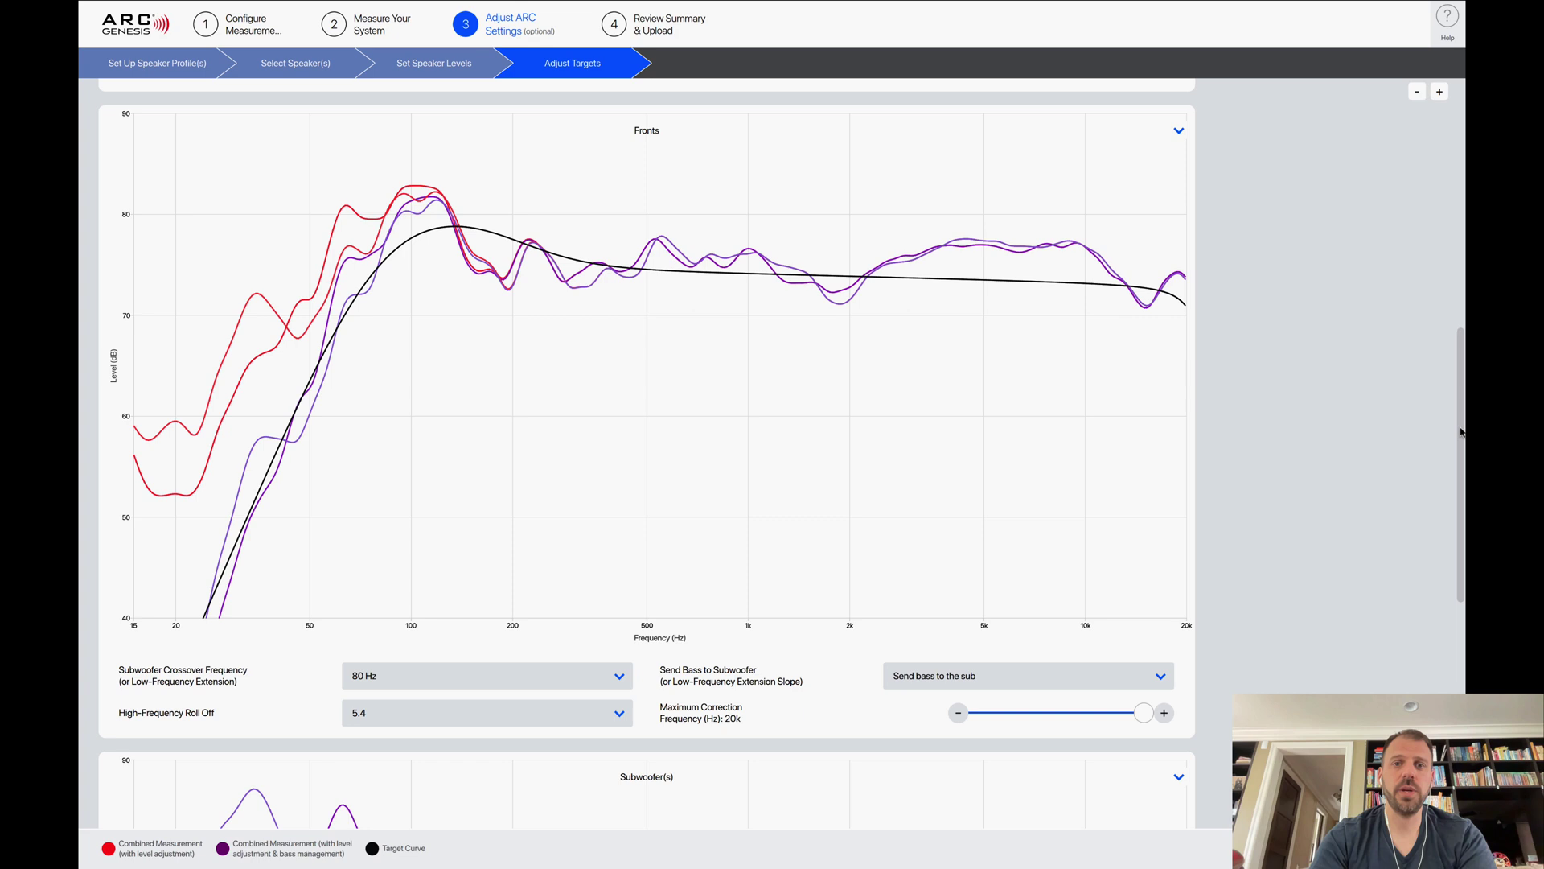
{"action": "left_click_drag", "start_coordinate": [1463, 434], "coordinate": [1462, 441]}
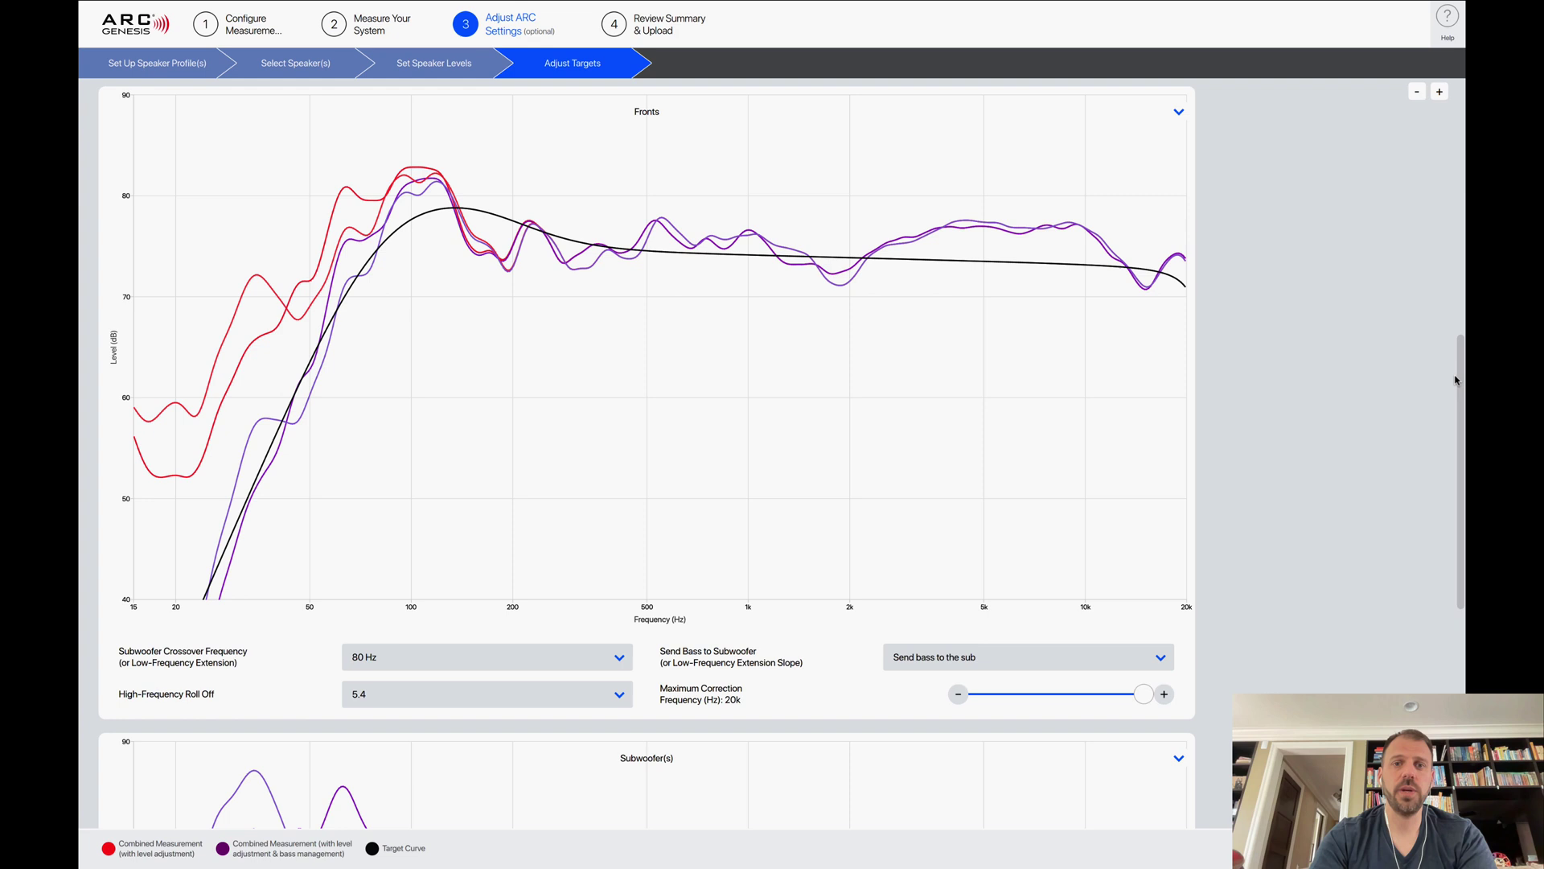
{"action": "left_click_drag", "start_coordinate": [1461, 386], "coordinate": [1461, 425]}
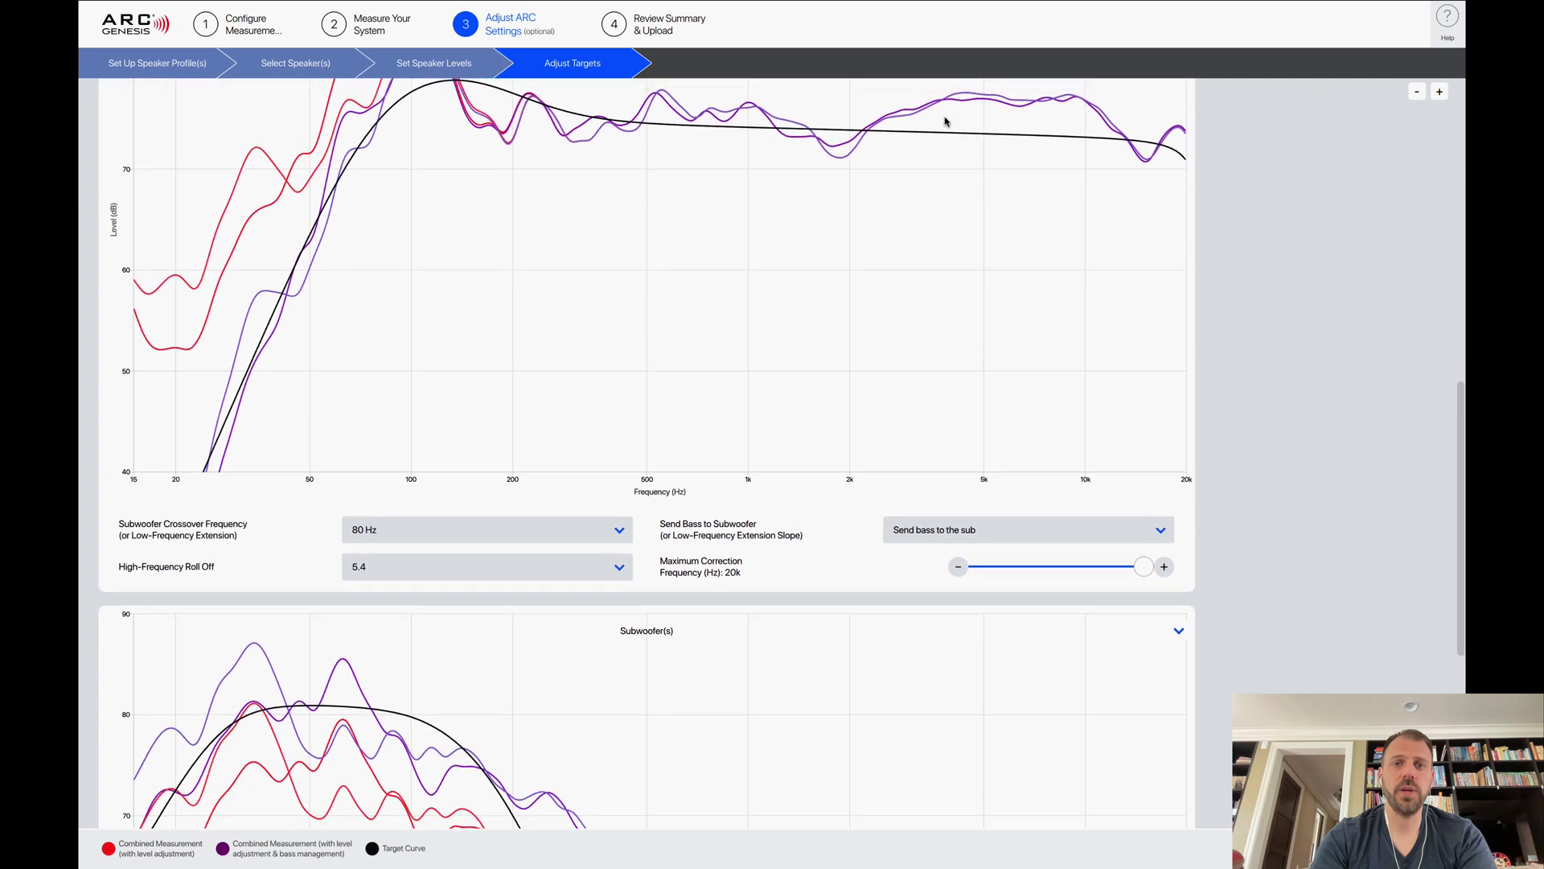
{"action": "scroll", "coordinate": [1244, 242], "scroll_direction": "up", "scroll_amount": 2}
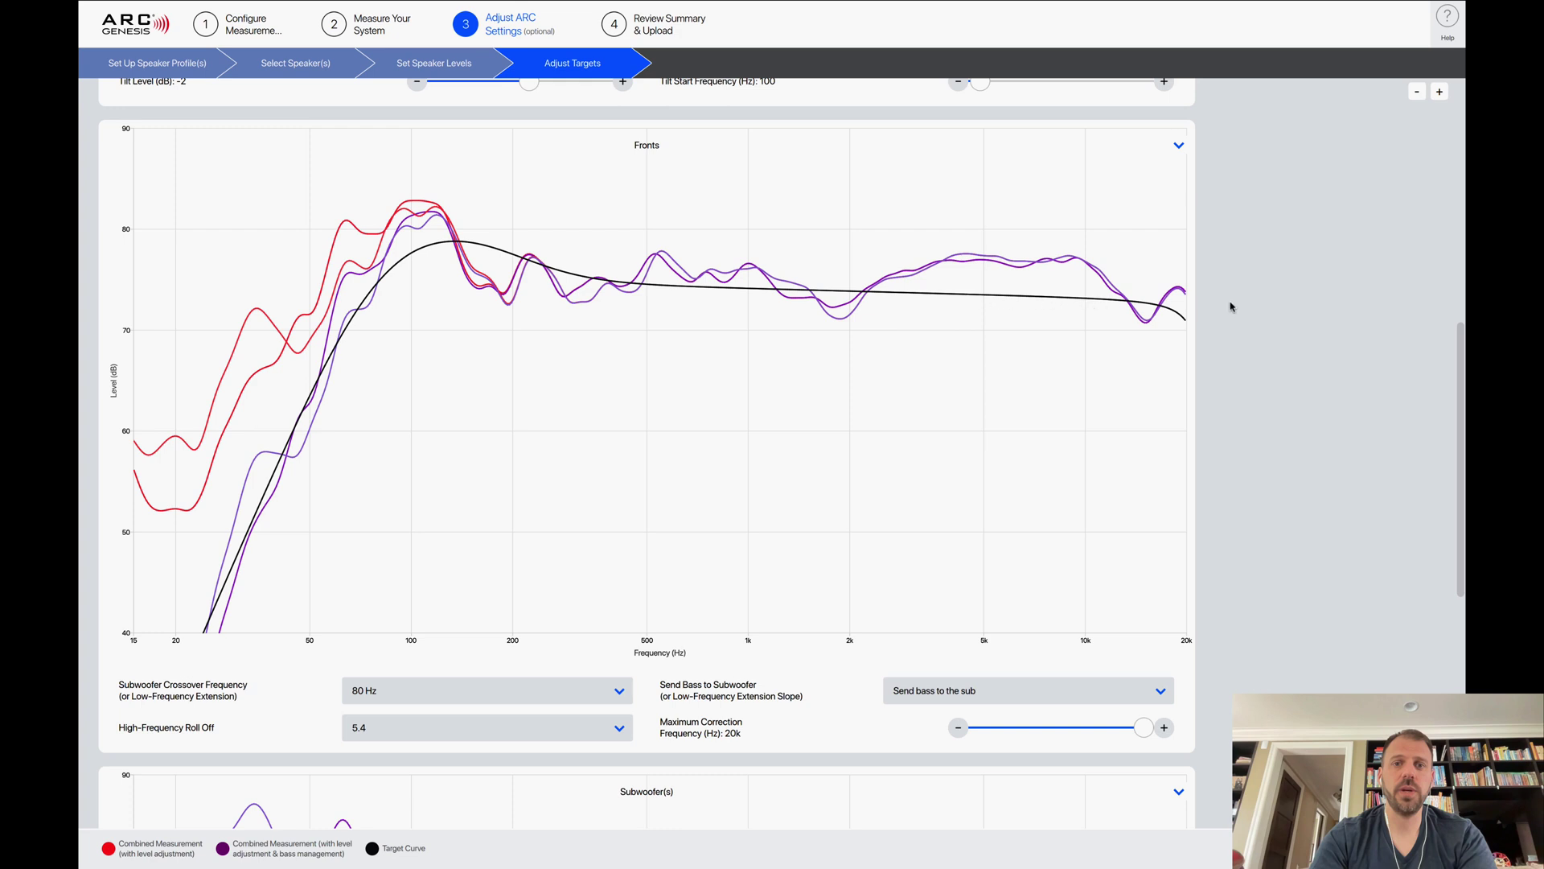
{"action": "left_click_drag", "start_coordinate": [1457, 364], "coordinate": [1459, 534]}
{"action": "scroll", "coordinate": [887, 374], "scroll_direction": "down", "scroll_amount": 3}
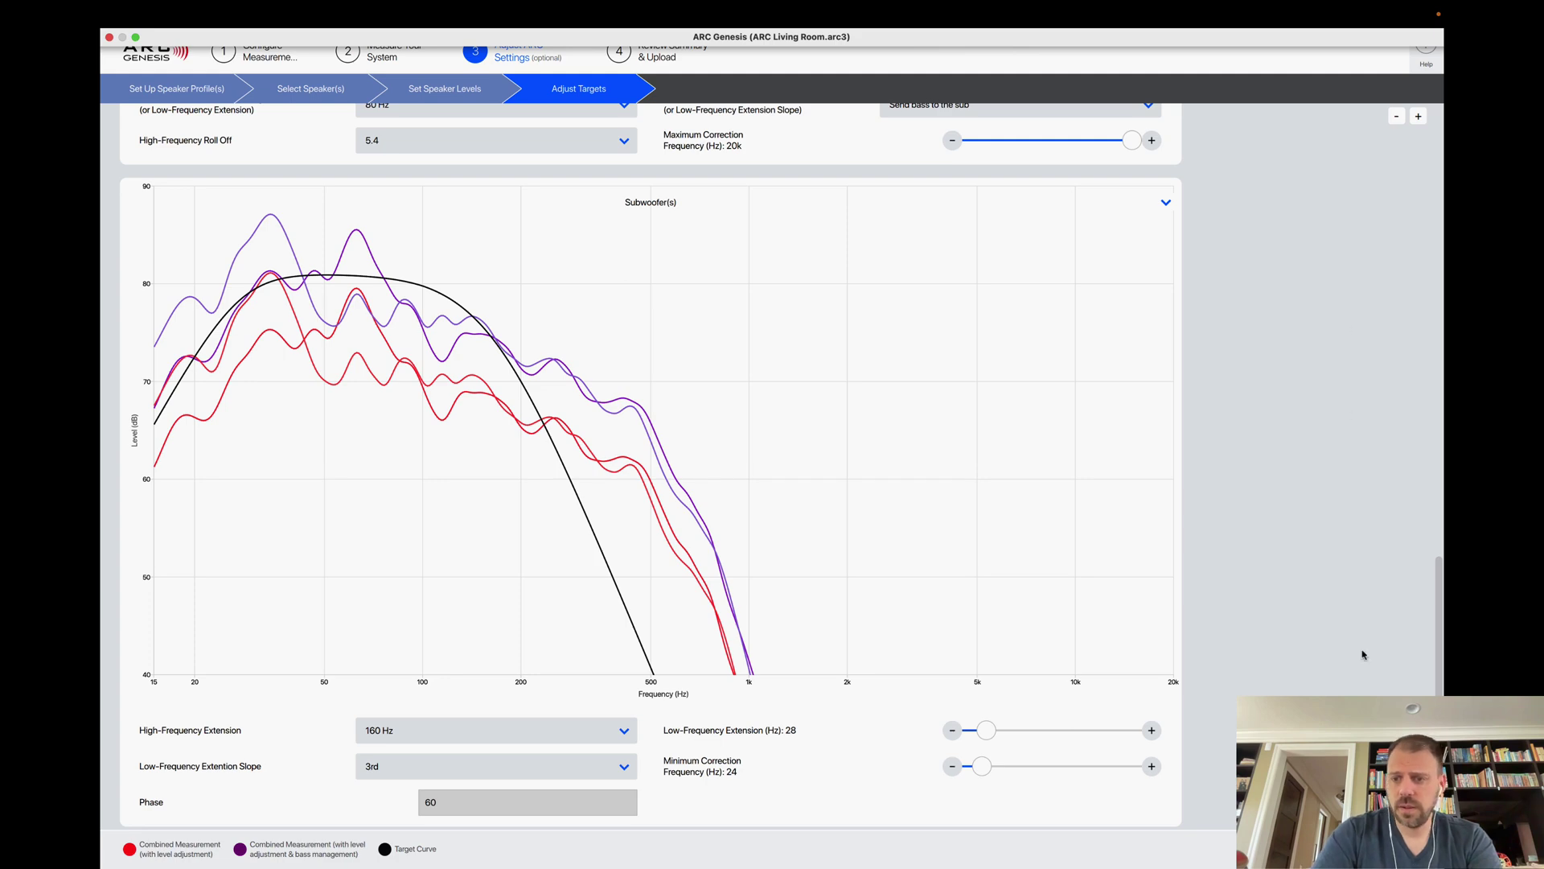
{"action": "left_click_drag", "start_coordinate": [1438, 643], "coordinate": [1440, 181]}
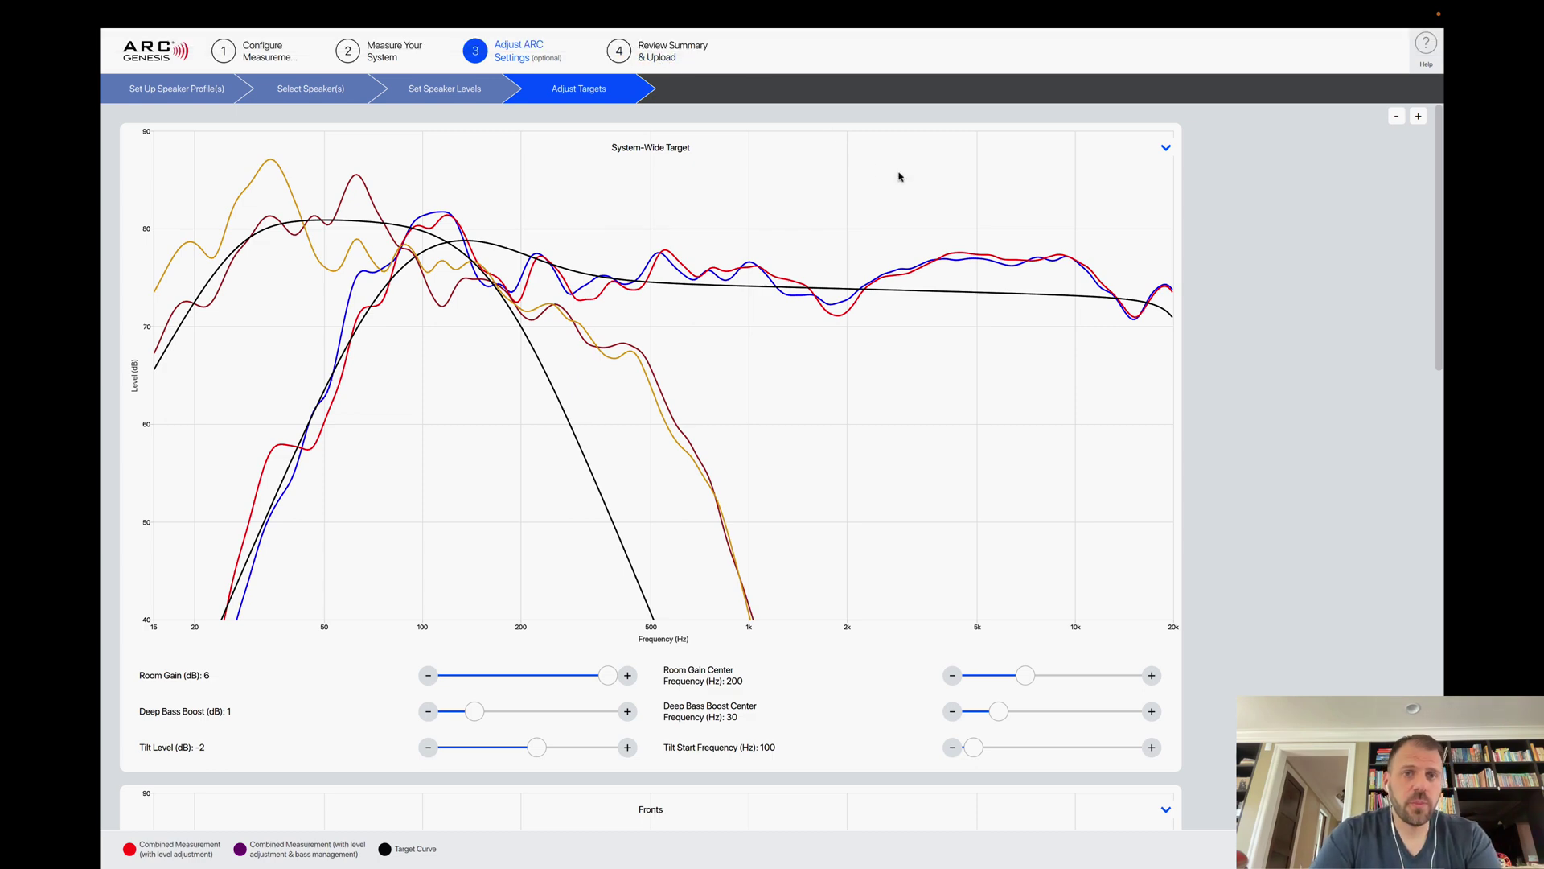
Return to Review Summary & Upload and scroll down and back through the per-speaker charts
{"action": "left_click", "coordinate": [659, 52]}
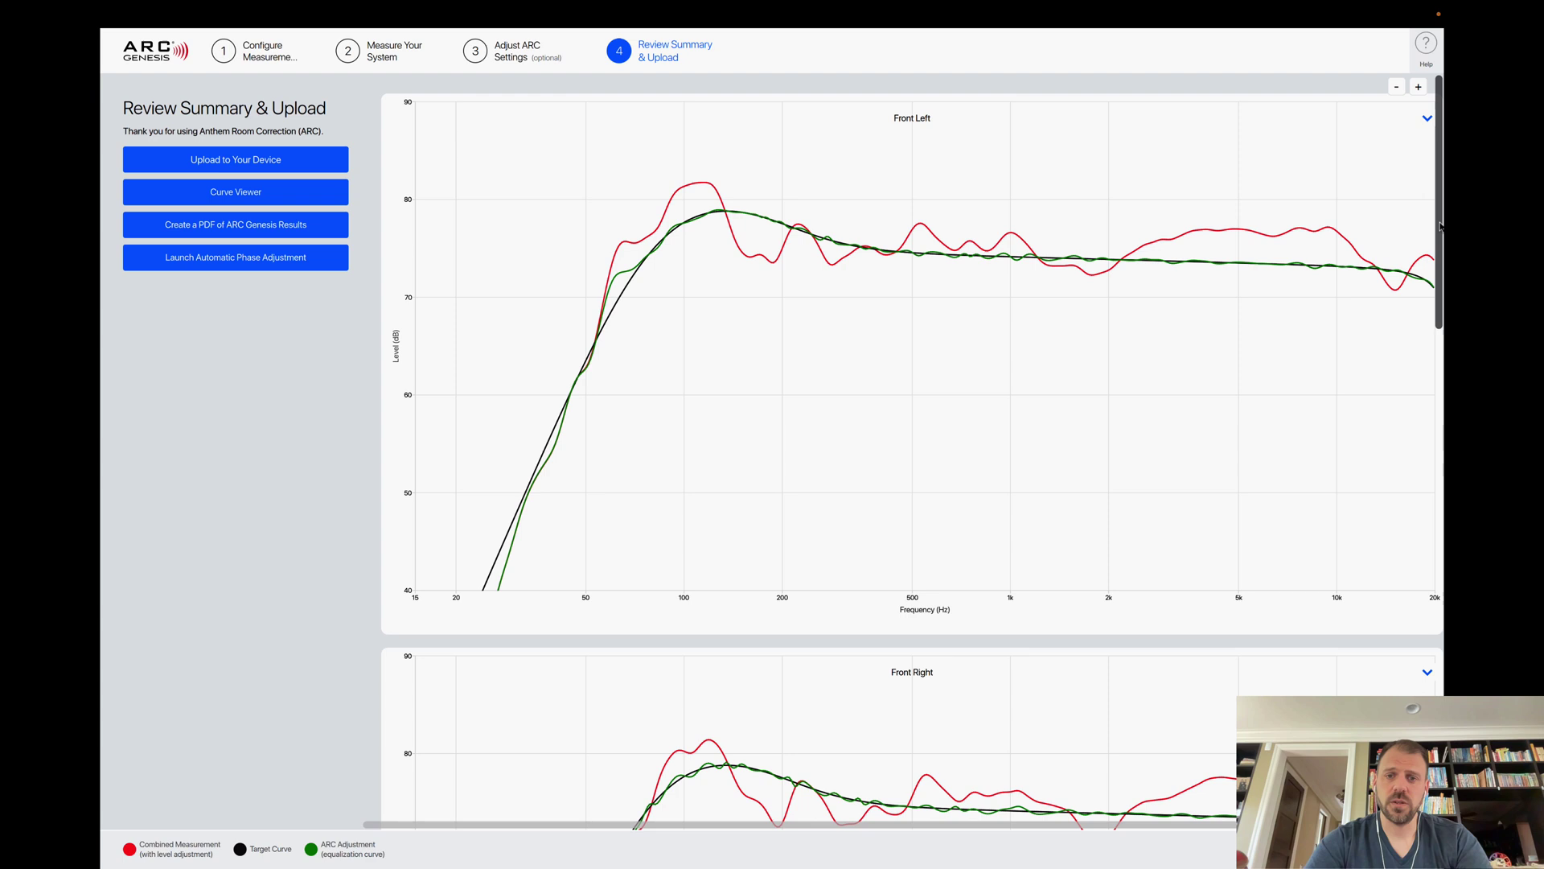
{"action": "left_click_drag", "start_coordinate": [1441, 229], "coordinate": [1442, 605]}
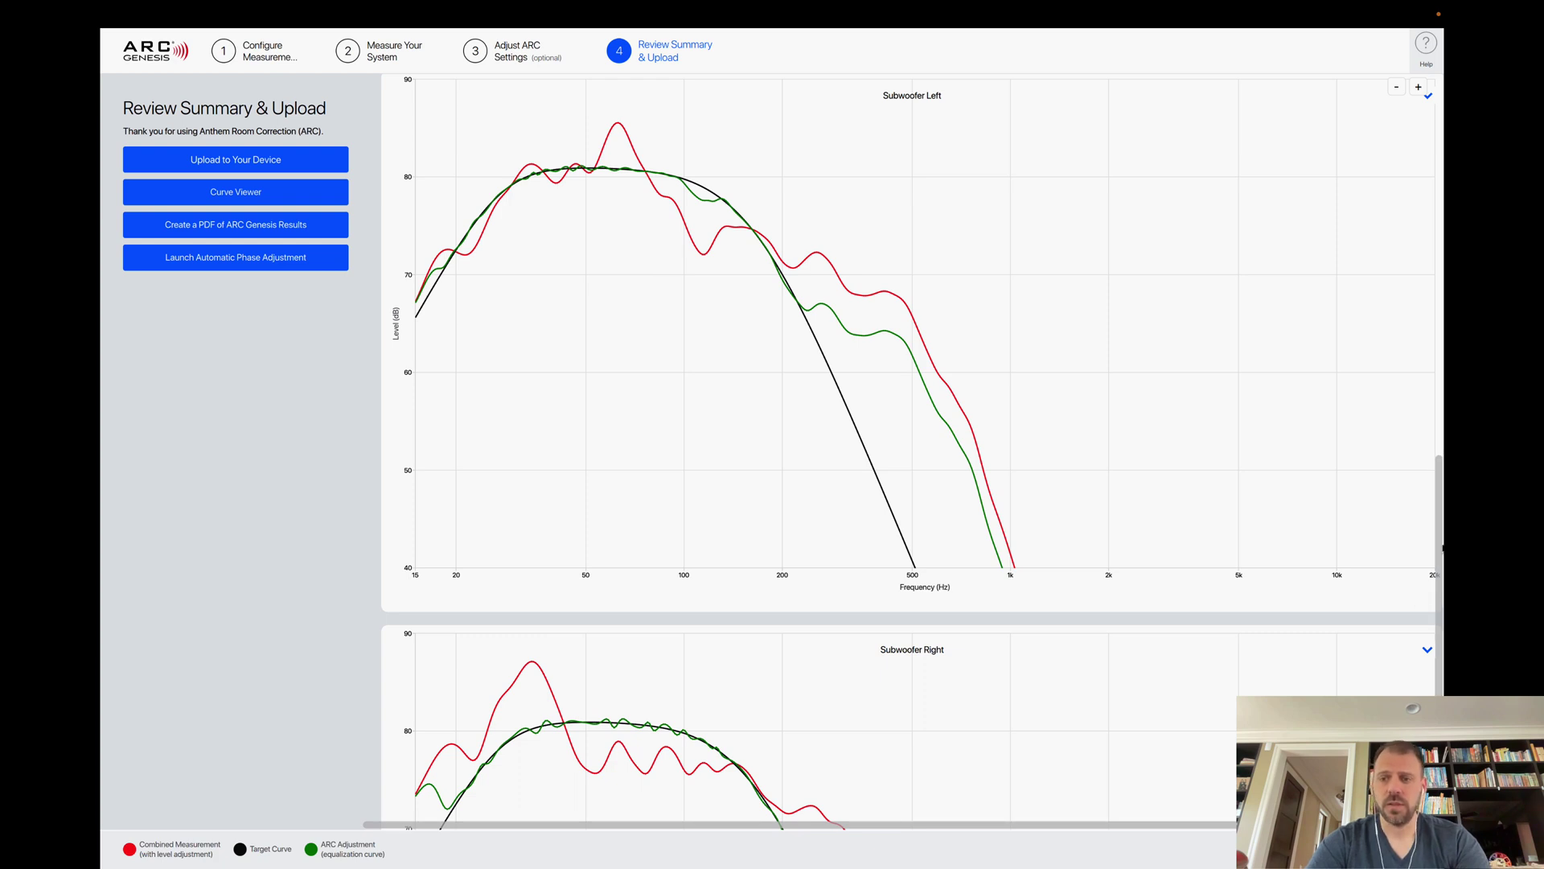
{"action": "left_click_drag", "start_coordinate": [1439, 544], "coordinate": [1440, 164]}
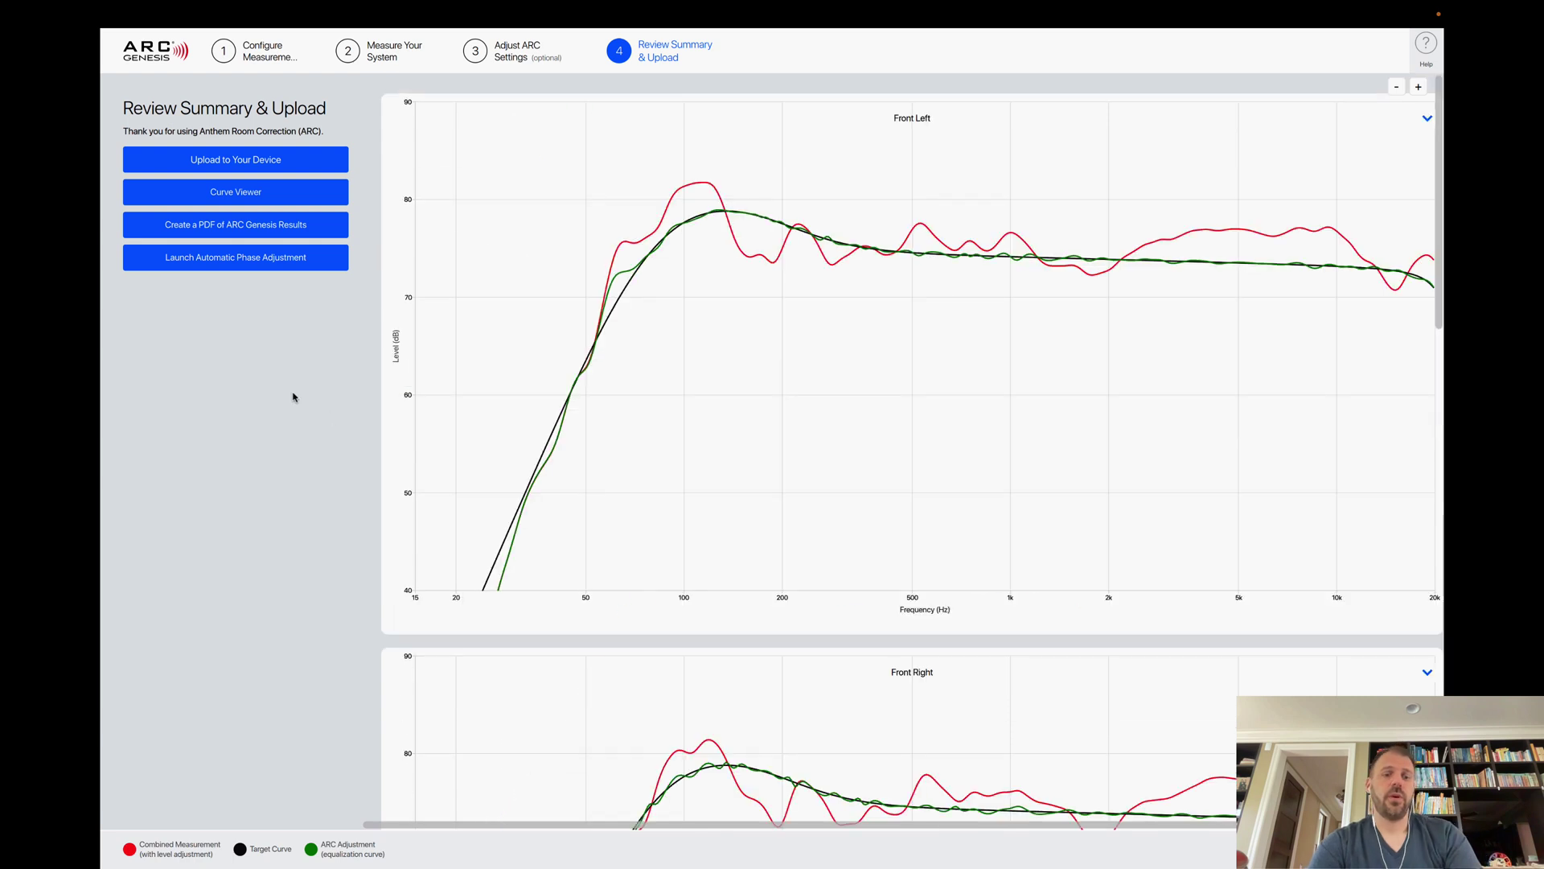